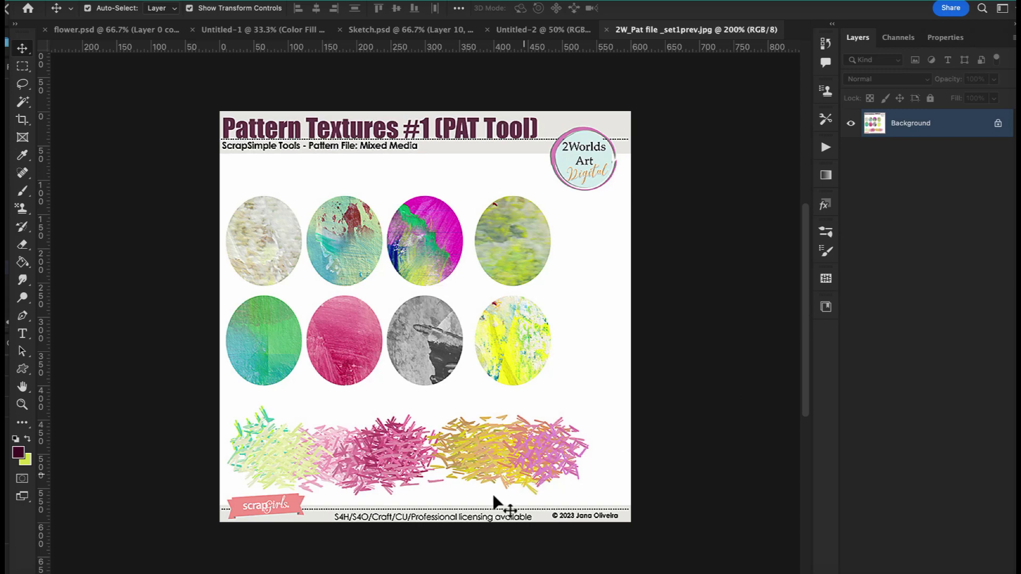
- Review the kit folder thumbnails in Adobe Bridge, then return to Photoshop
click(517, 573)
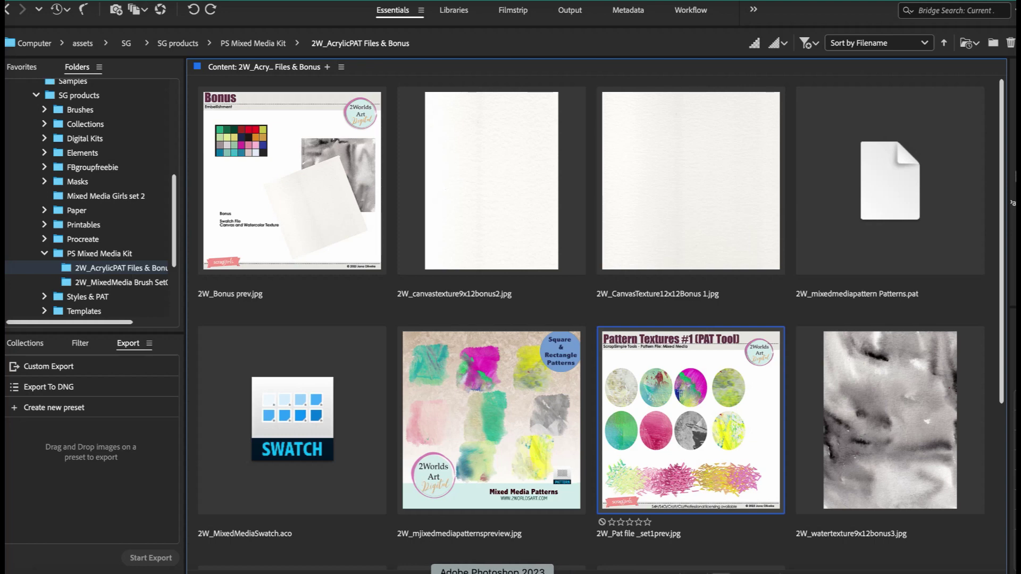
click(492, 573)
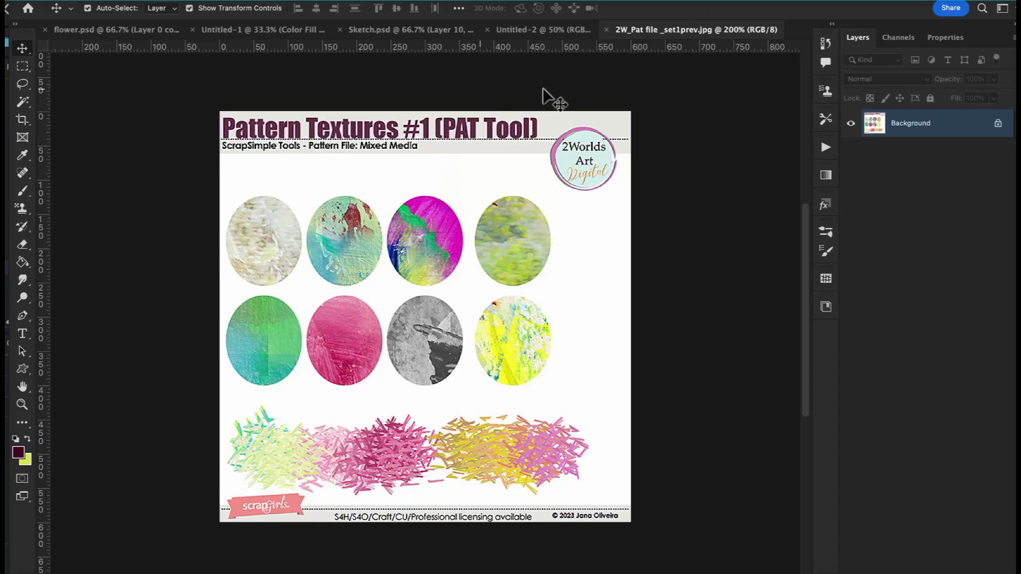
- Bring the blank Untitled-2 document forward and show the Color panel from the Window menu
click(567, 30)
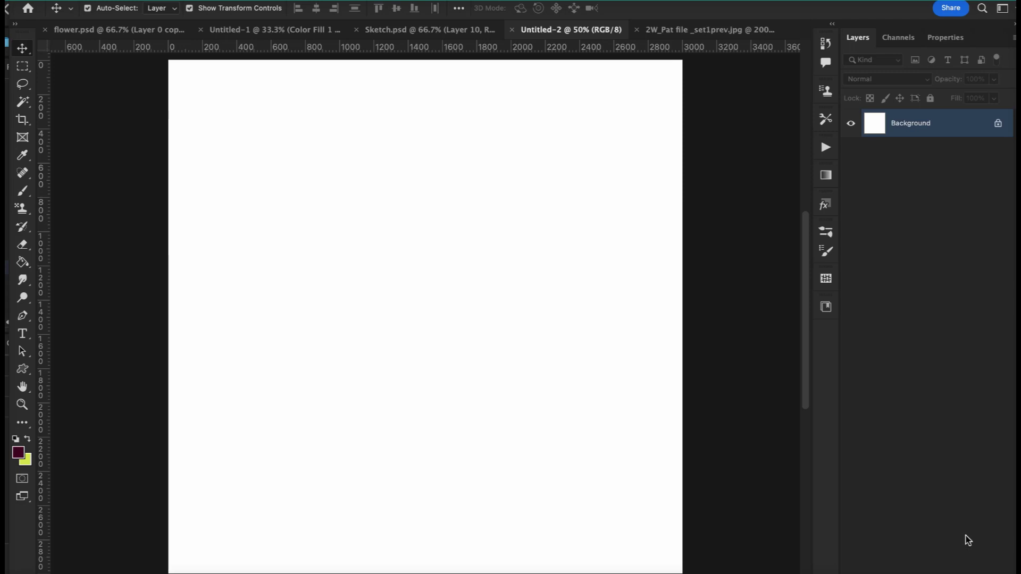
click(367, 0)
mouse_move(595, 0)
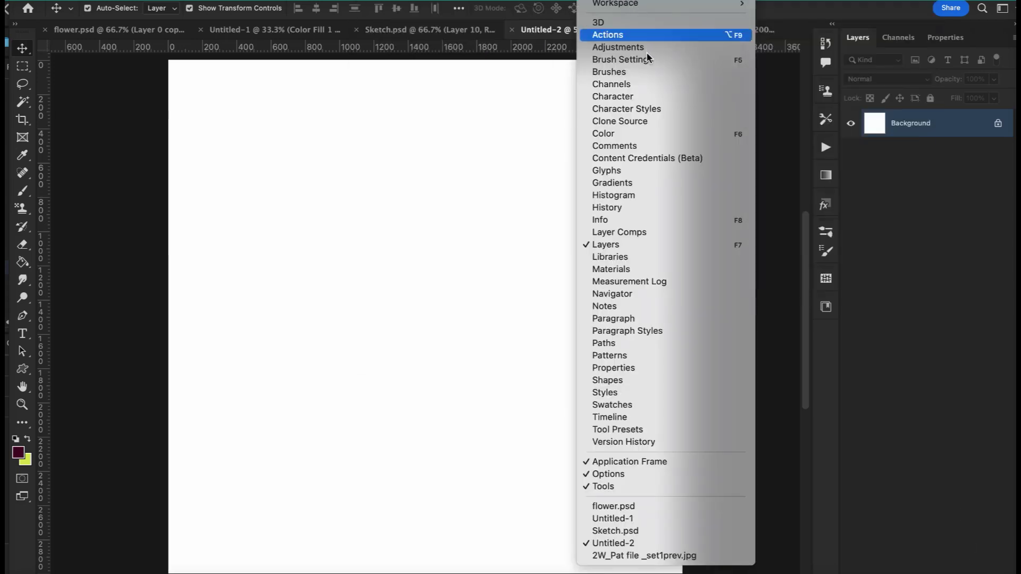
click(617, 135)
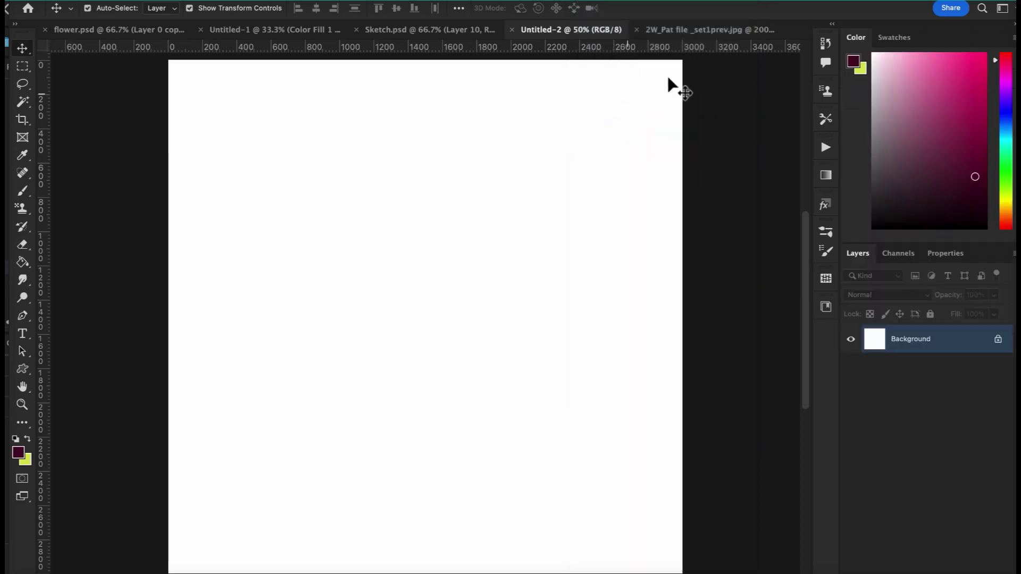
- Show the Swatches panel and browse groups such as Mixed Media Swatch and 2W_Fun
click(899, 40)
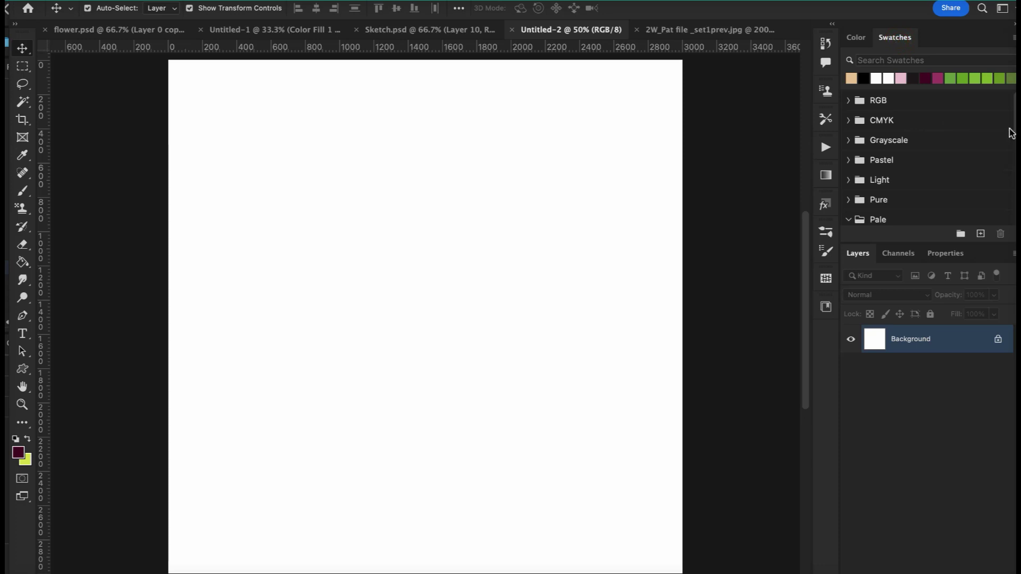
scroll(1013, 132, down, 3)
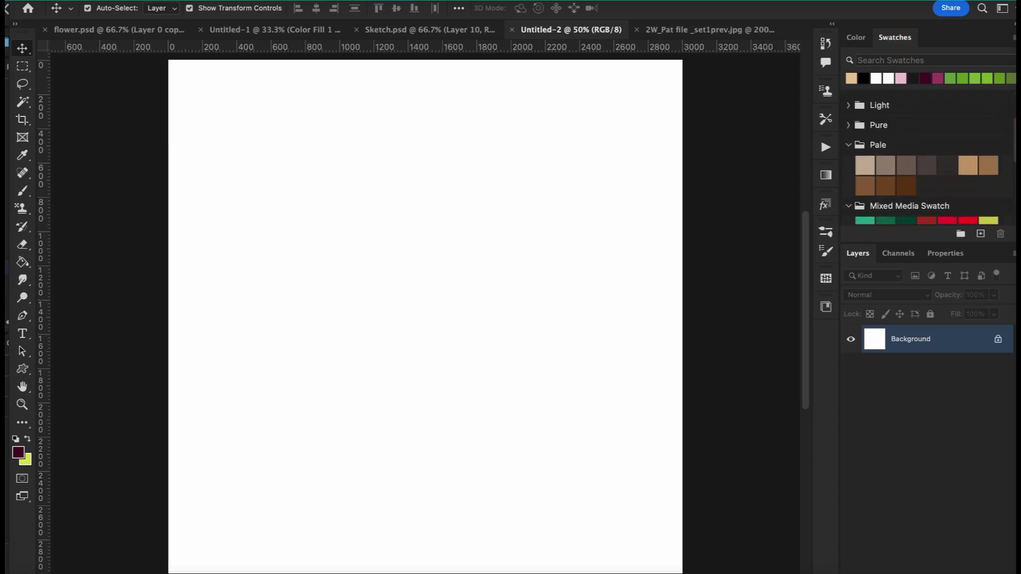
scroll(931, 157, down, 10)
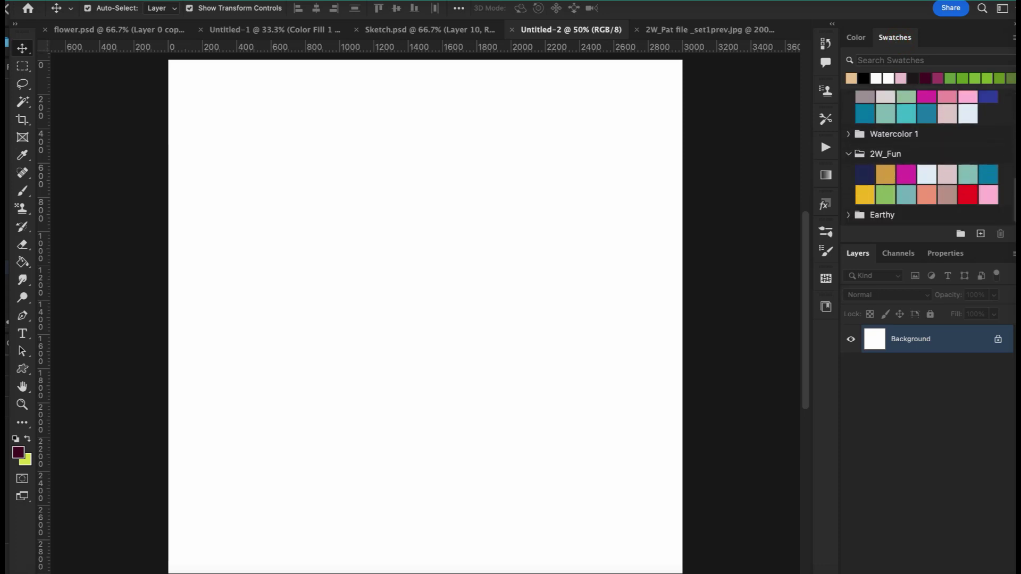
scroll(927, 157, up, 5)
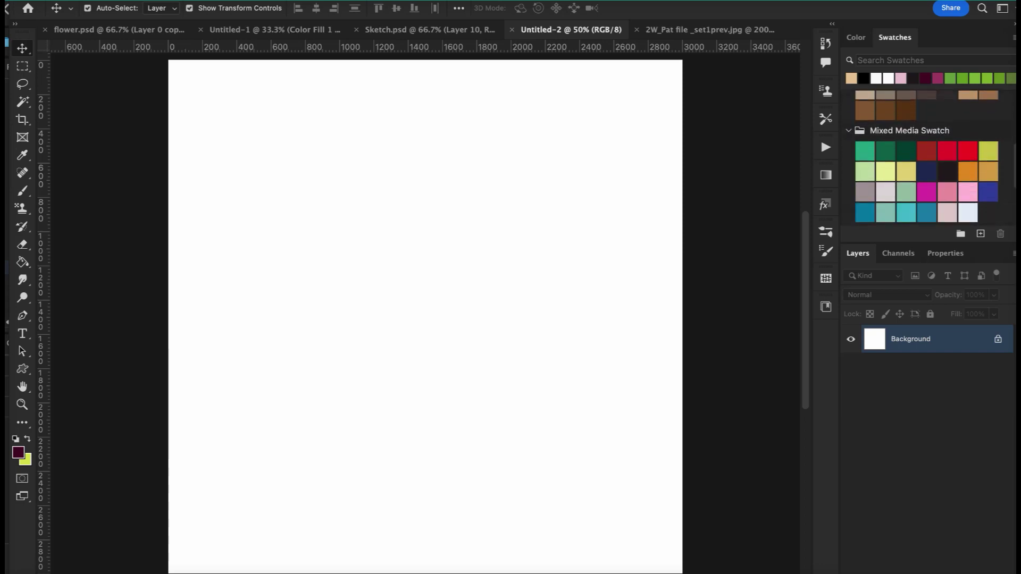
scroll(893, 178, down, 3)
scroll(894, 178, up, 3)
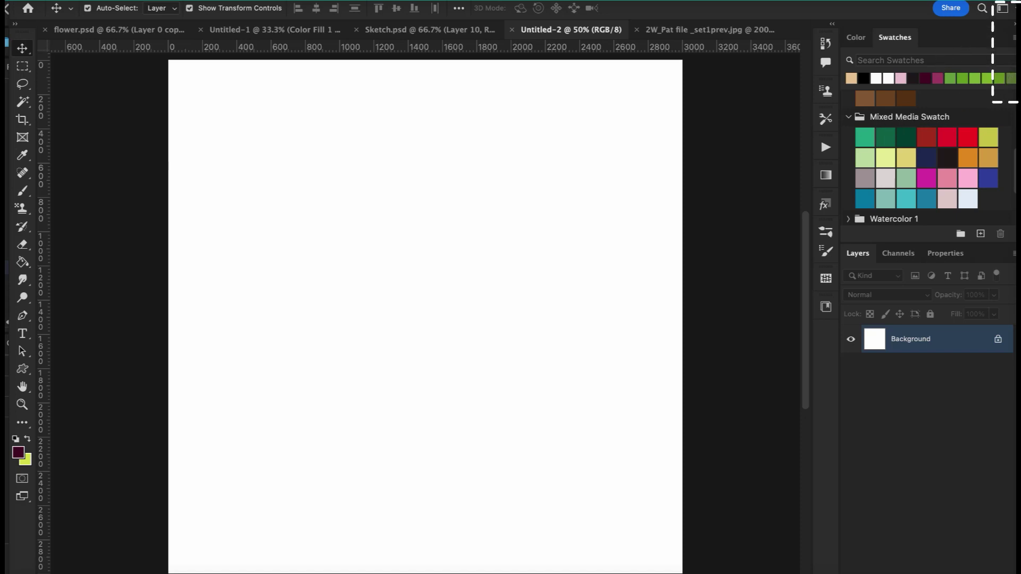
- Import 2W_MixedMediaSwatch.aco from the 2W_AcrylicPAT Files & Bonus folder into the swatches
click(1013, 38)
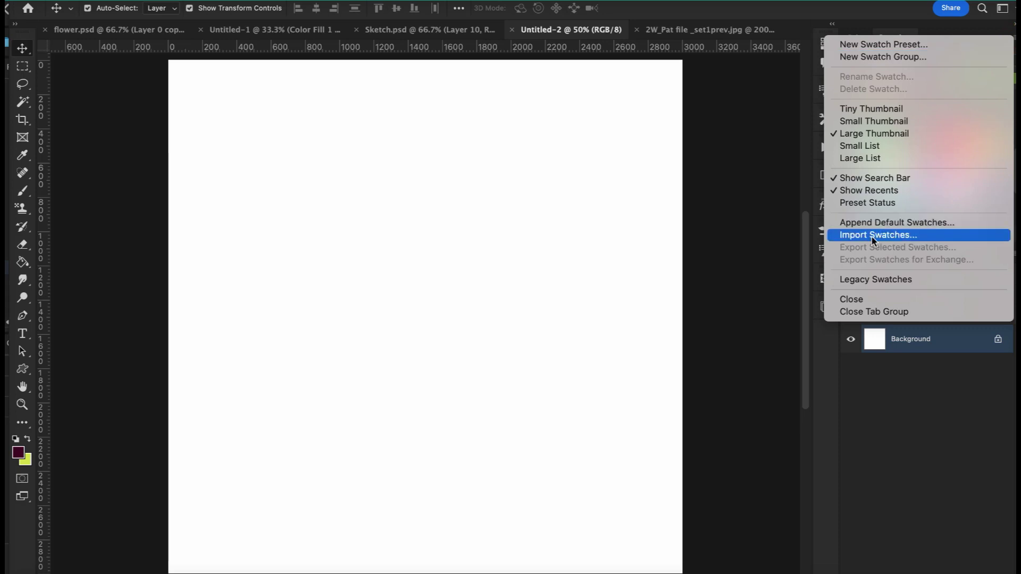
click(886, 237)
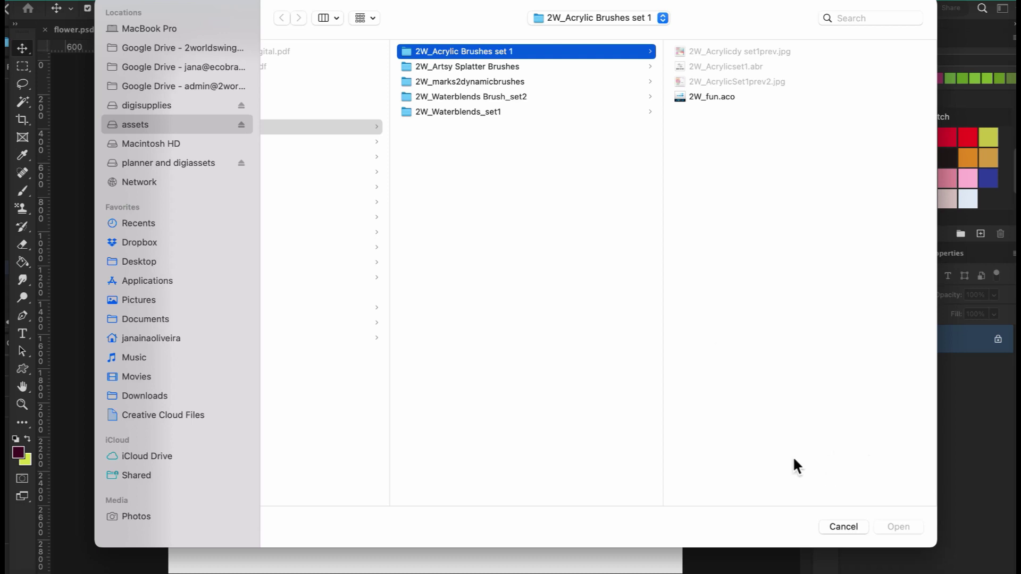
click(319, 278)
click(463, 51)
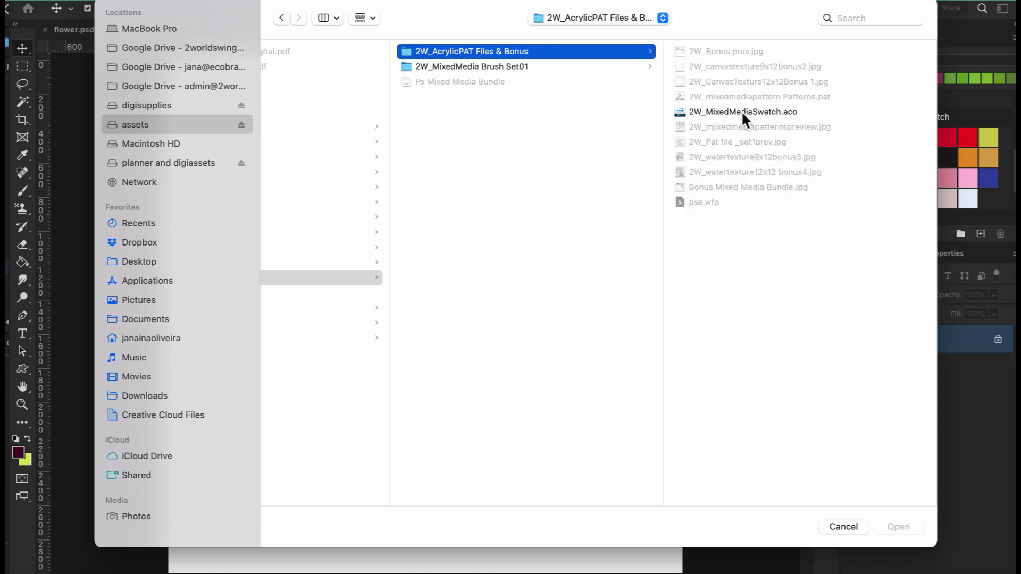
click(741, 110)
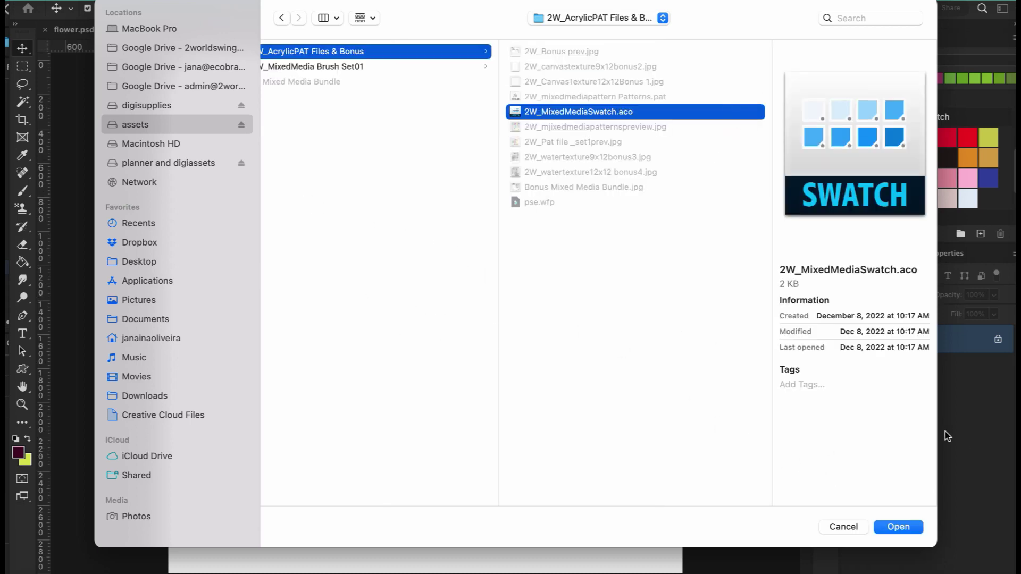
click(898, 527)
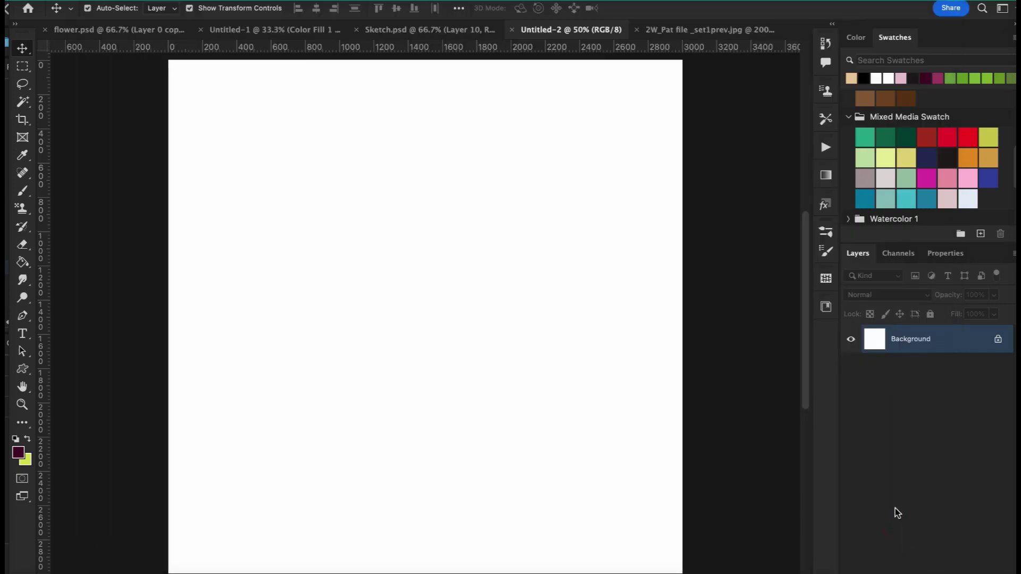
- Delete the duplicate 2W_MixedMediaSwatch group and its colours from the swatches
click(1012, 183)
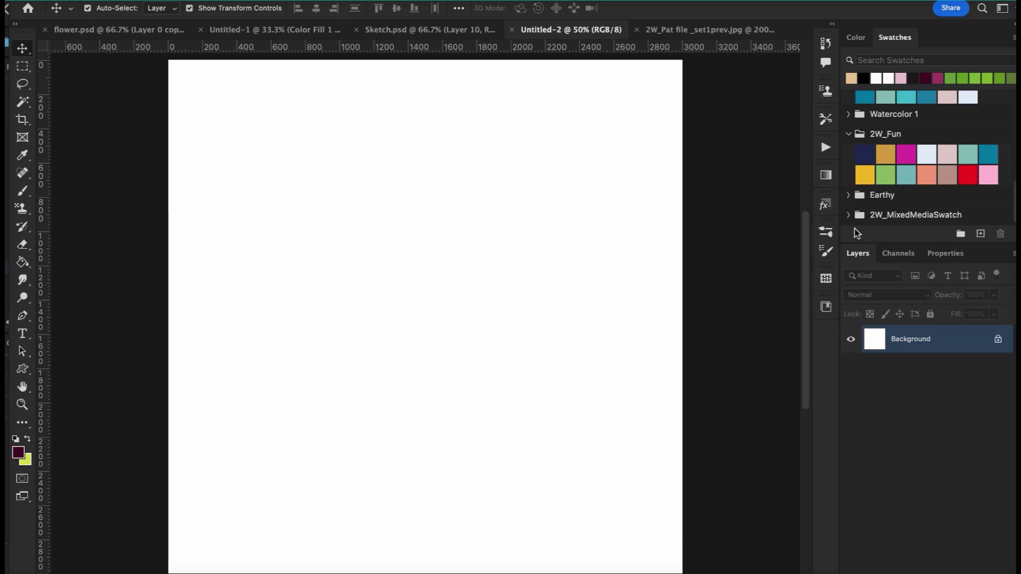
click(934, 211)
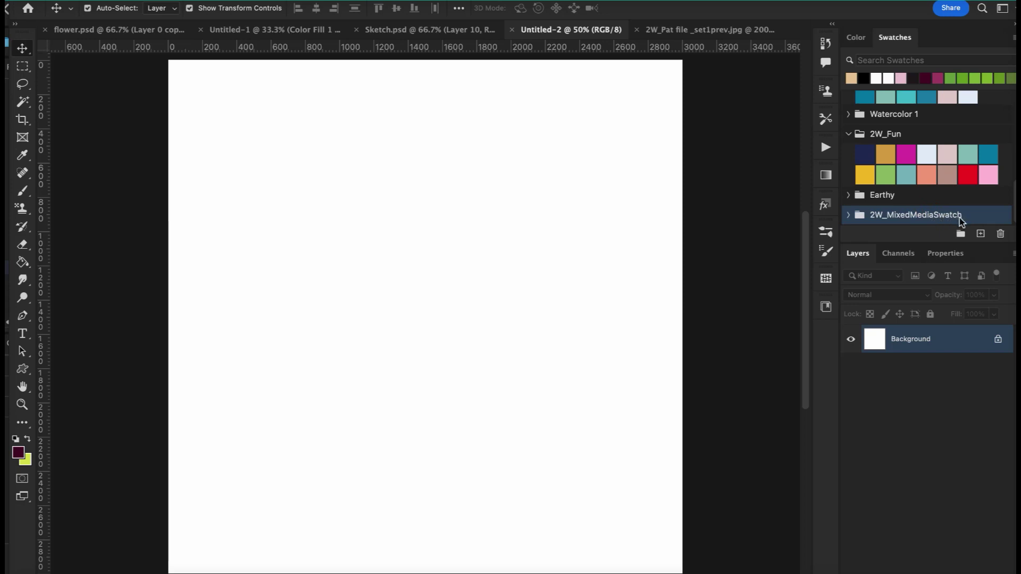
click(1000, 234)
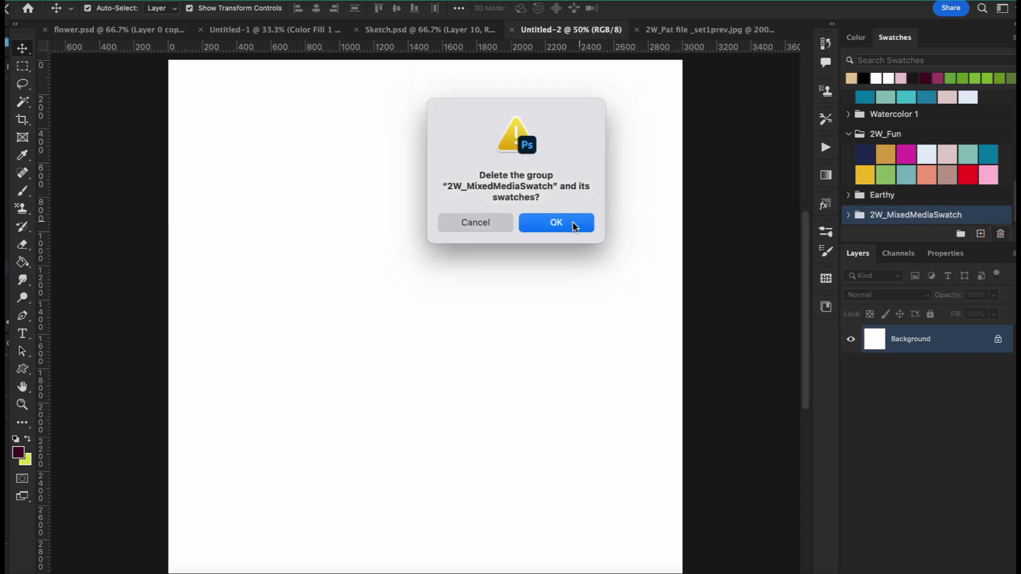
click(573, 223)
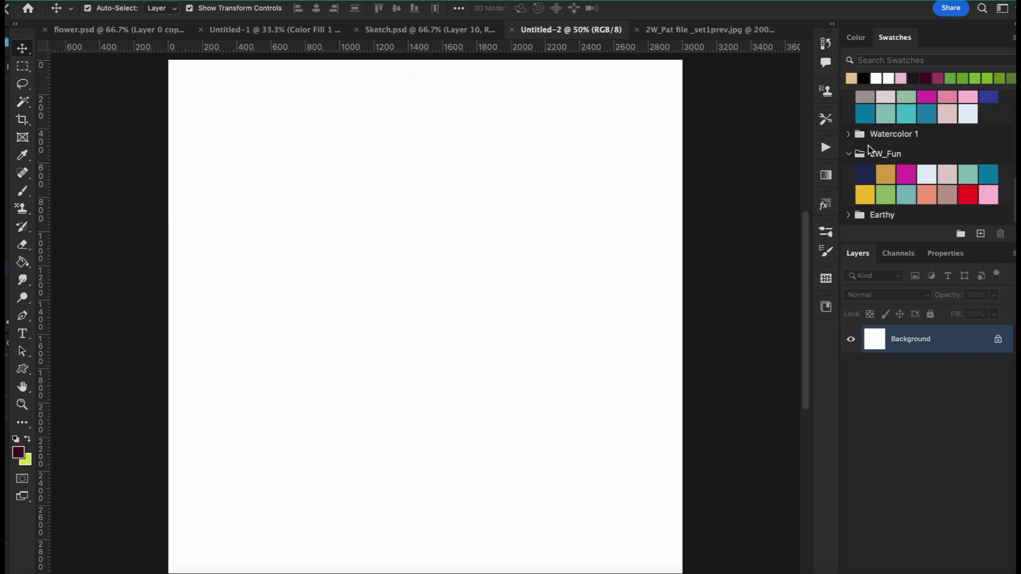
- Scroll through the panel to review the Mixed Media Swatch colours
scroll(803, 241, up, 2)
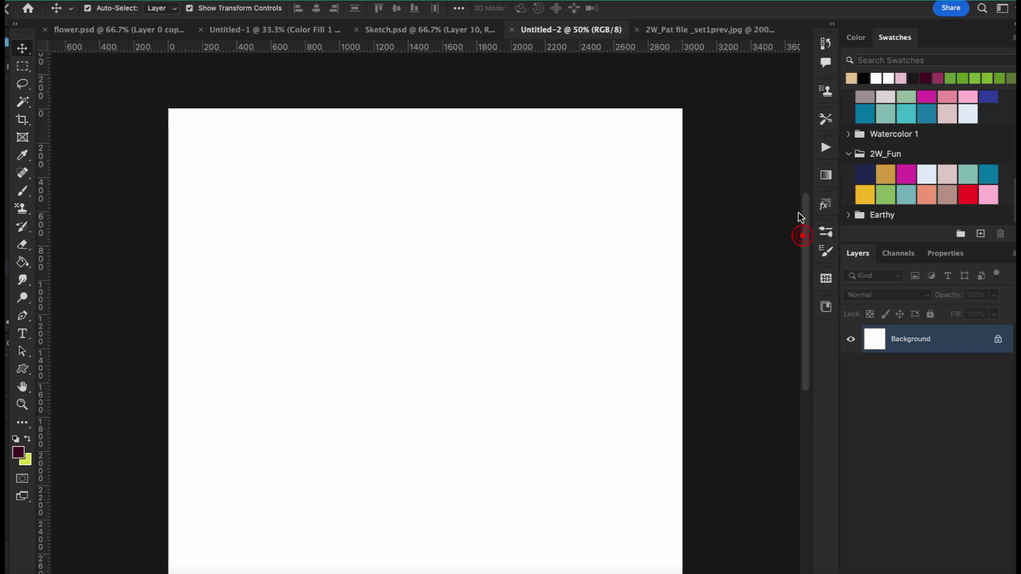
scroll(799, 214, down, 3)
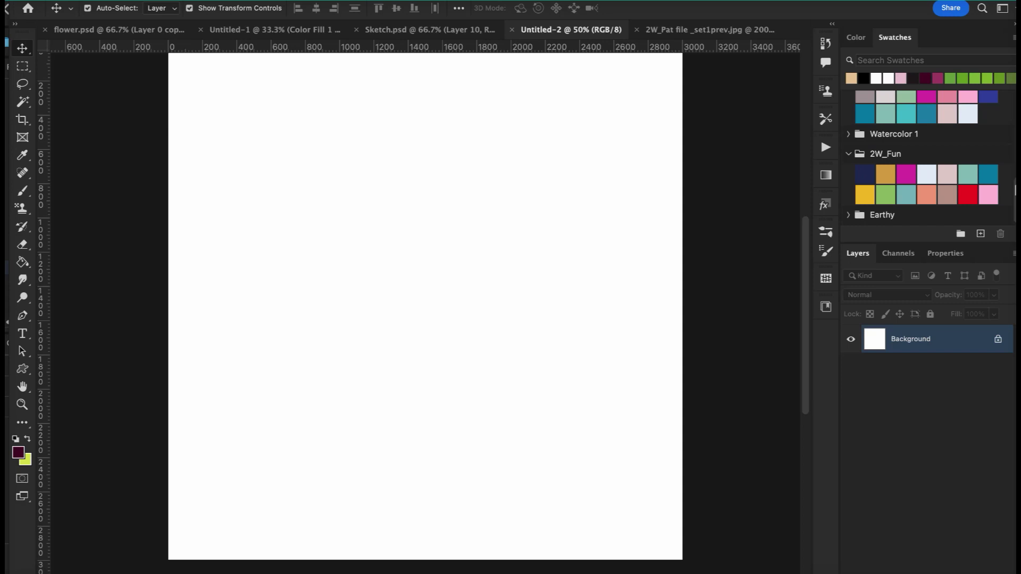
scroll(925, 160, up, 5)
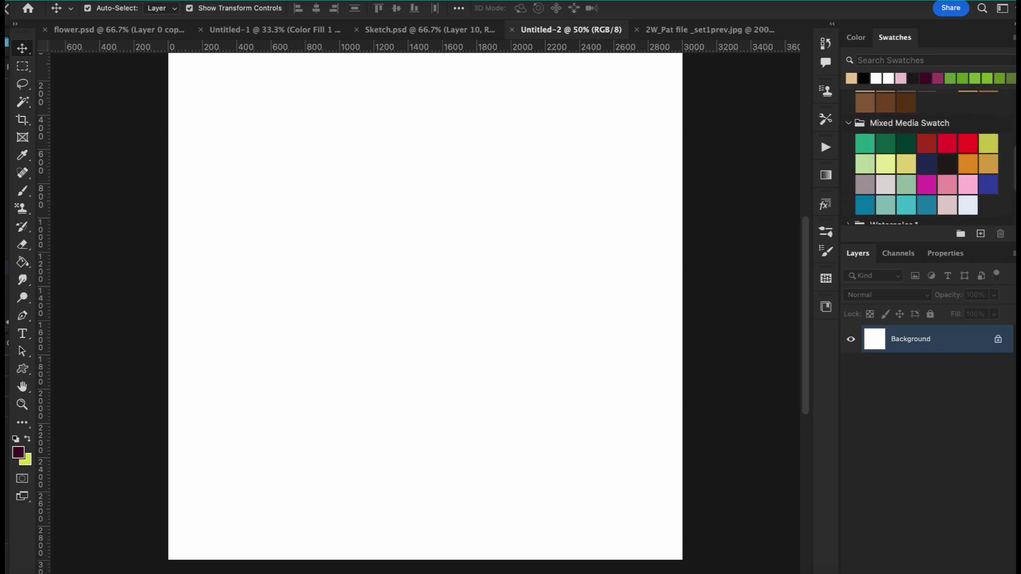
scroll(1013, 159, down, 1)
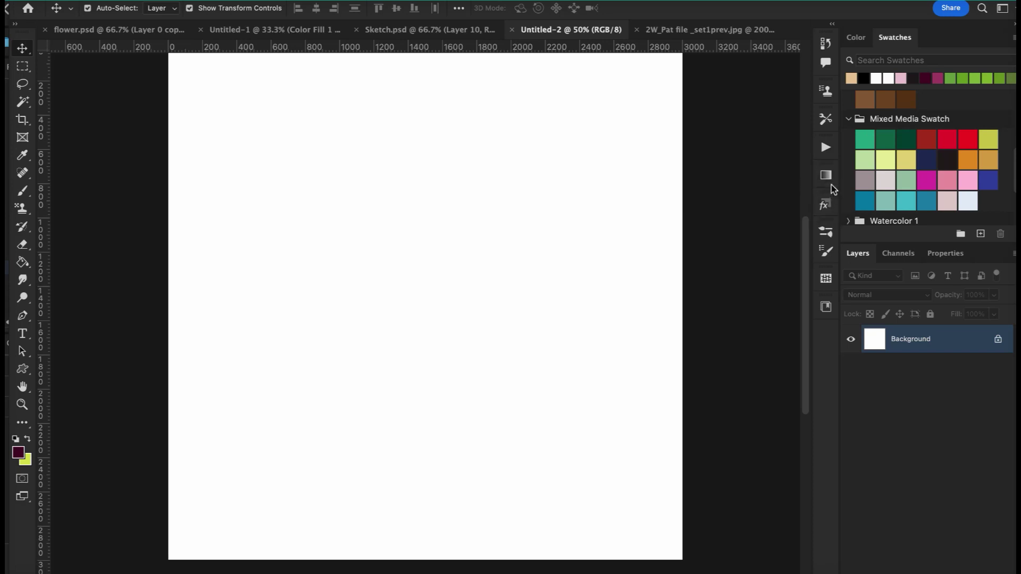
- Choose the 2W_waterblend1D watercolour brush from the brush presets
click(826, 232)
drag(807, 307, 815, 349)
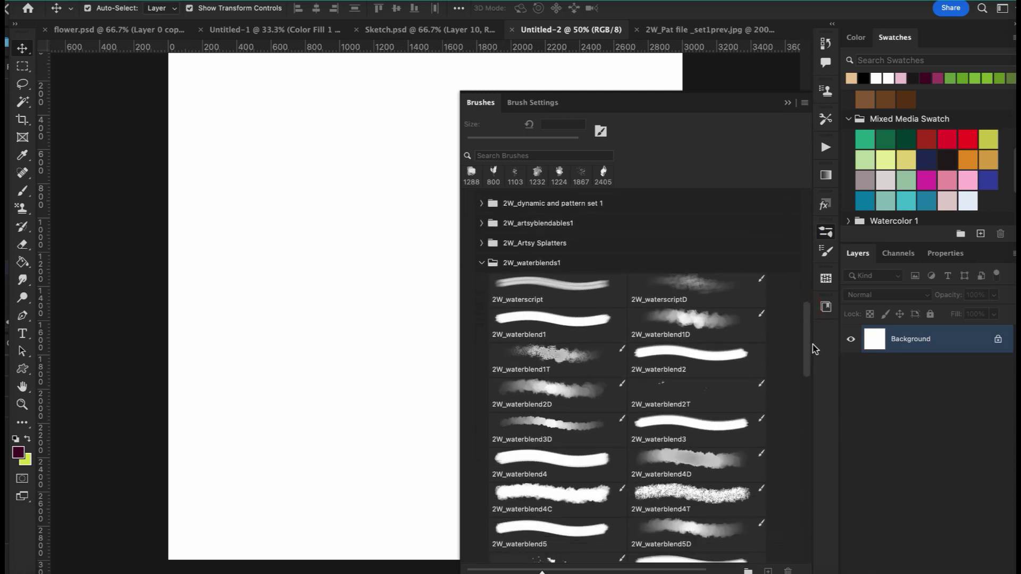
click(690, 324)
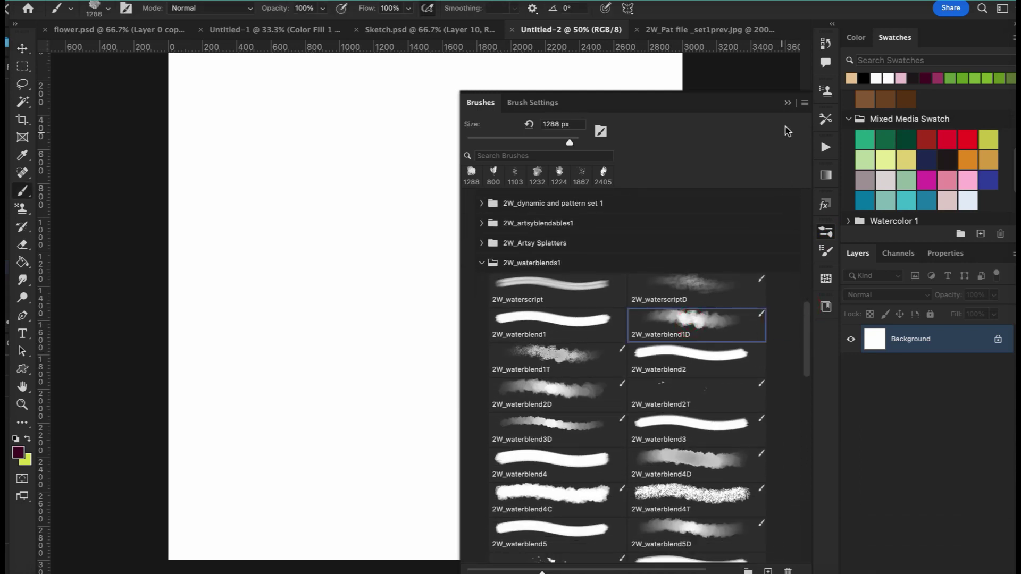
click(787, 102)
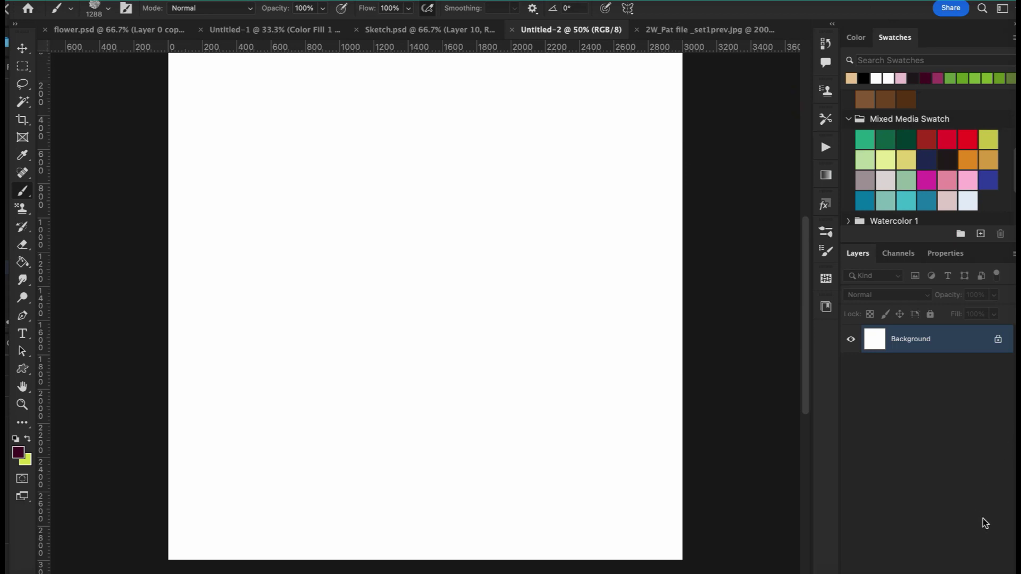
- Add a new layer and paint a large sage-green wash across the canvas at 1288 px
key(ctrl+shift+alt+n)
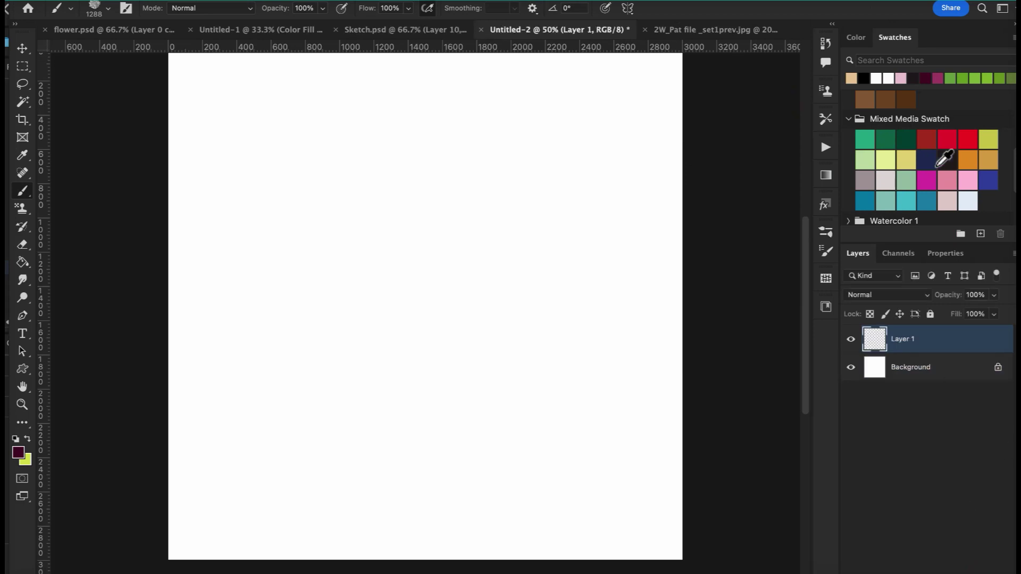
click(908, 181)
mouse_move(175, 154)
mouse_down()
mouse_move(221, 58)
mouse_move(250, 133)
mouse_move(484, 67)
mouse_move(691, 212)
mouse_move(532, 256)
mouse_move(670, 506)
mouse_move(375, 468)
mouse_move(75, 457)
mouse_move(133, 361)
mouse_move(308, 279)
mouse_move(546, 336)
mouse_move(532, 342)
mouse_move(649, 450)
mouse_up()
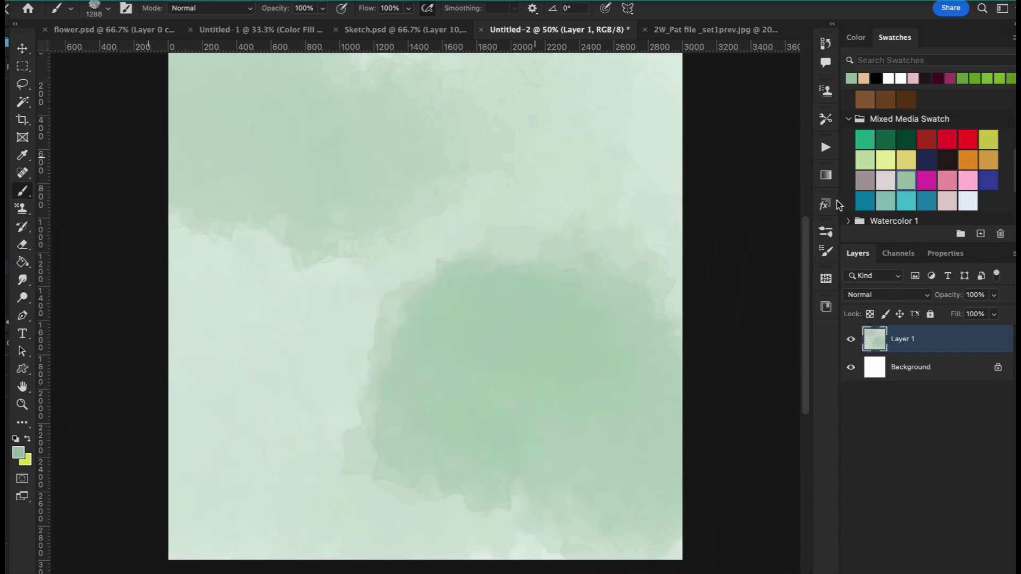
click(825, 230)
- Switch to the 2W_waterblend4D brush with pale yellow as the paint colour
click(676, 456)
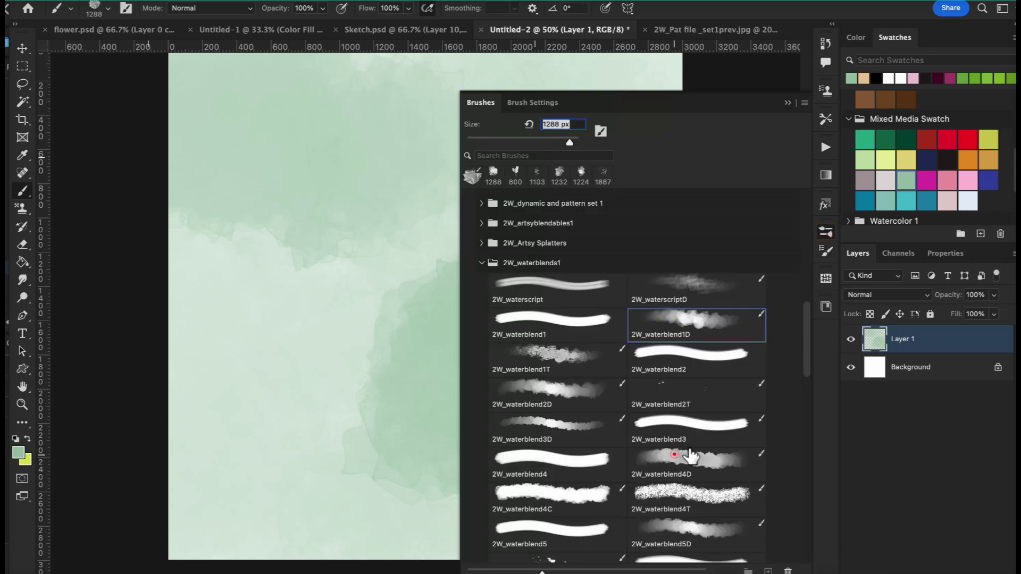
click(787, 104)
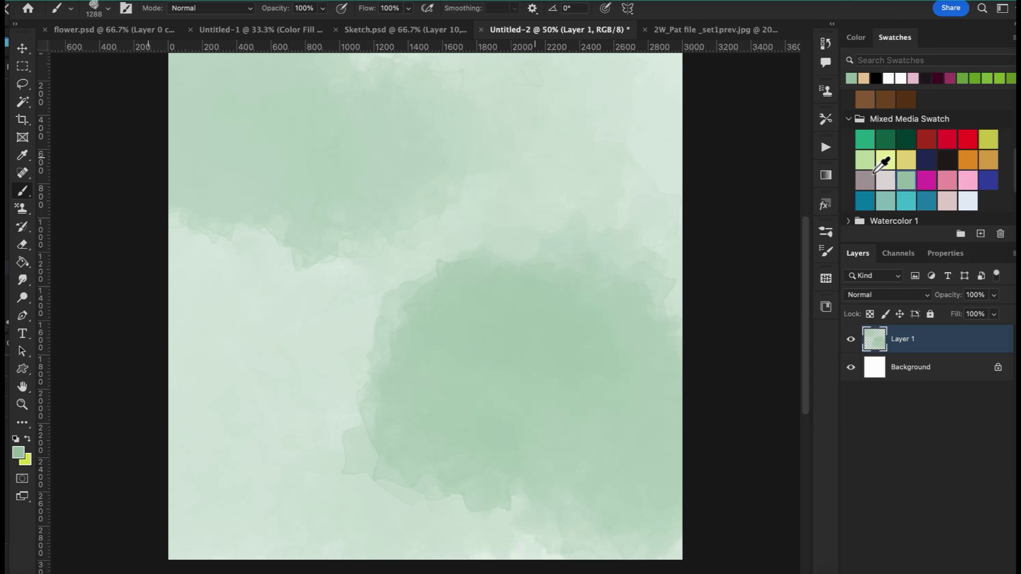
click(906, 159)
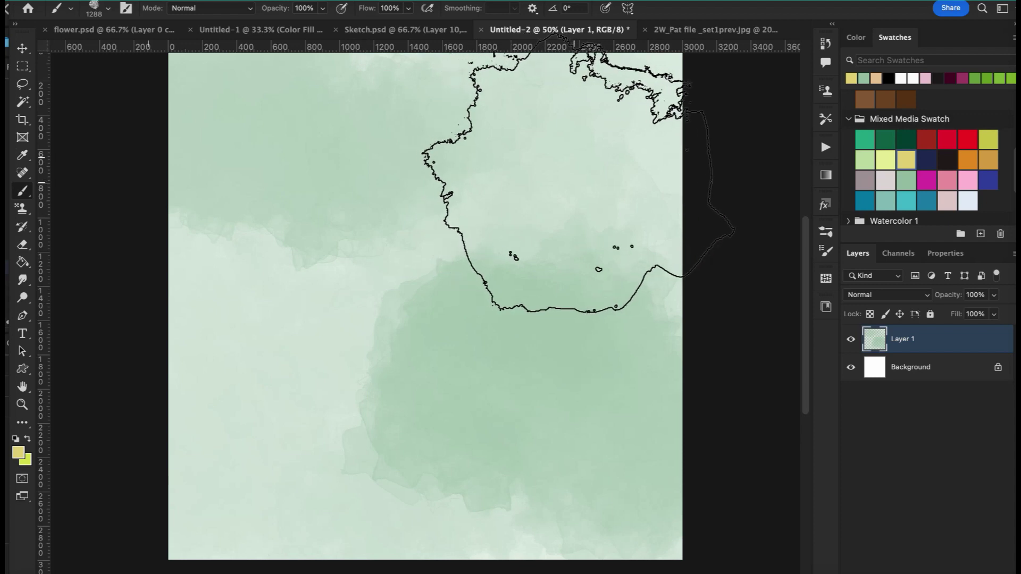
- Shrink the brush to 1100 px and stamp yellow washes at upper right, left and middle right
key(bracketleft)
key(bracketleft)
click(574, 181)
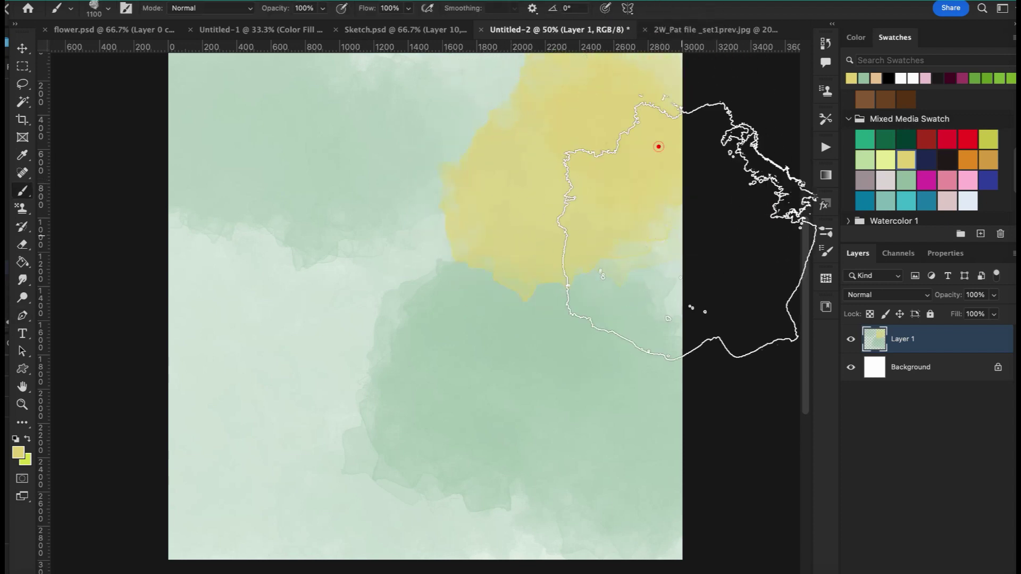
click(221, 415)
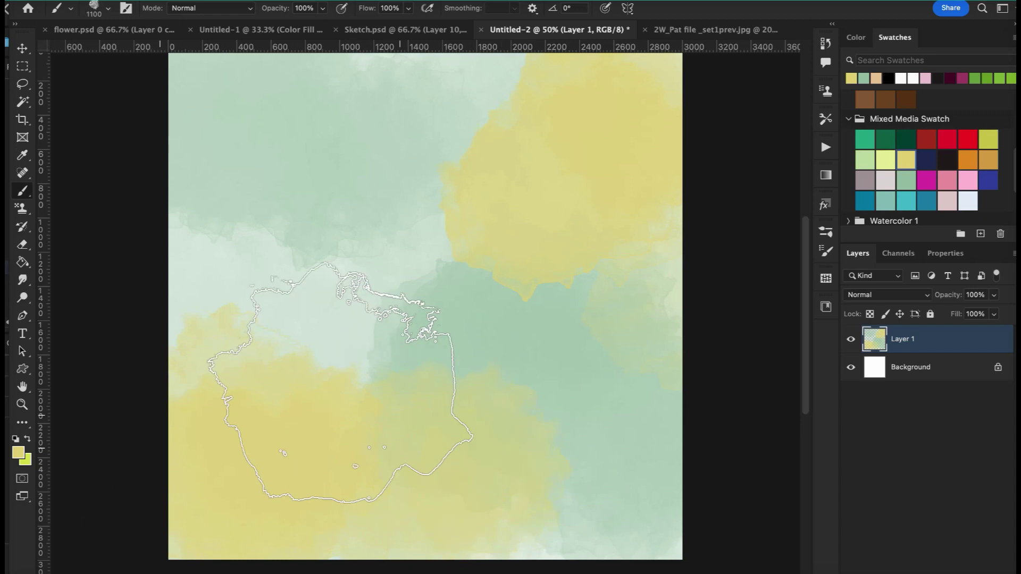
click(191, 333)
click(590, 356)
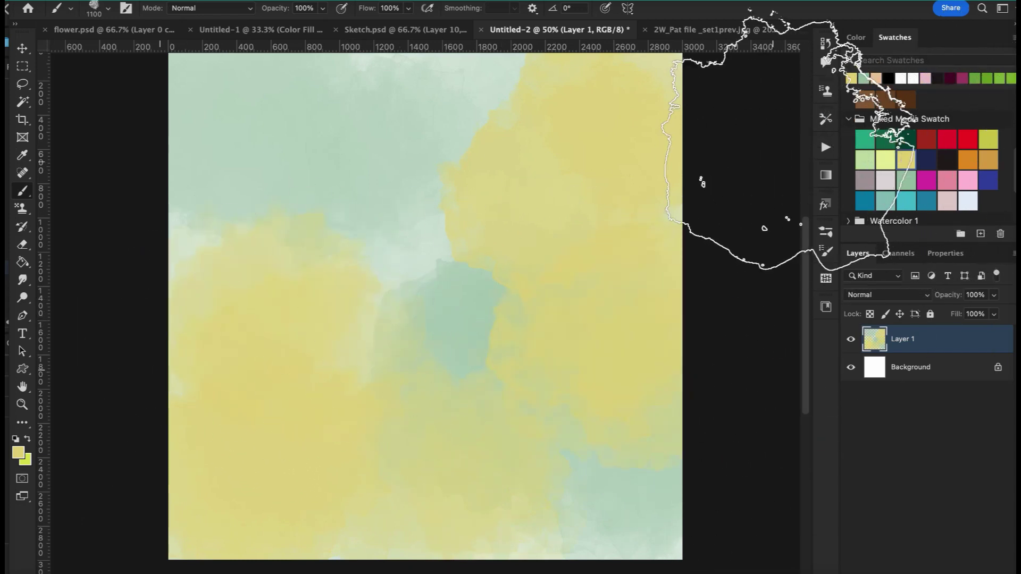
- Select the 2W_waterblend4T brush and a pink swatch as the paint colour
click(825, 251)
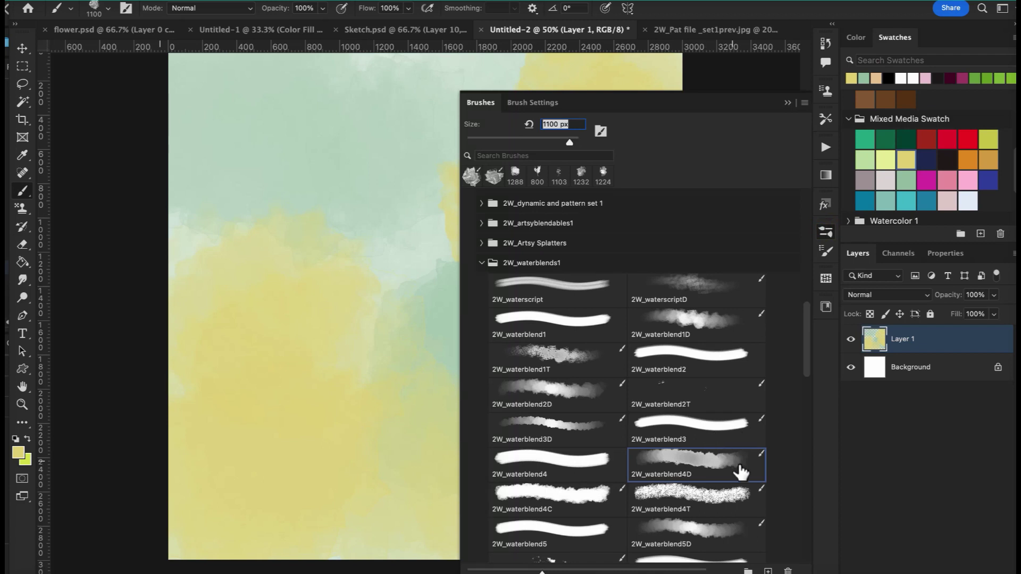
click(712, 499)
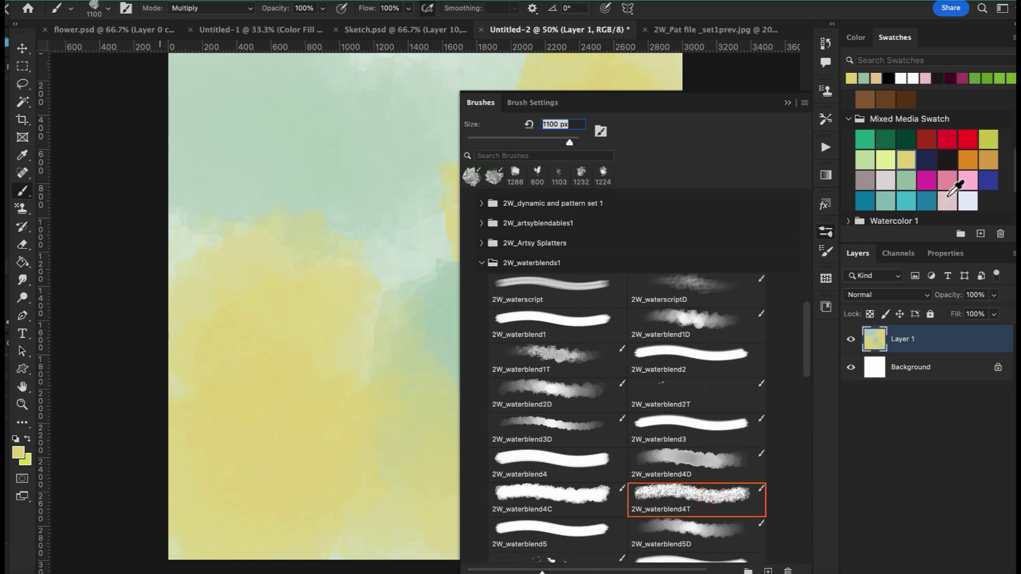
click(968, 181)
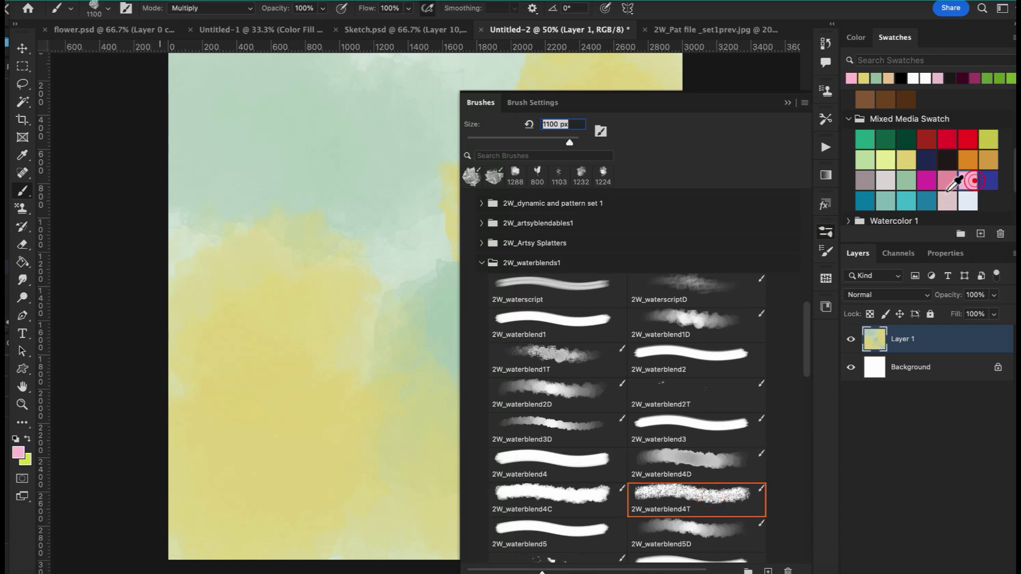
click(788, 102)
- Stamp pink washes near the centre, at the upper left and along the right edge
click(424, 299)
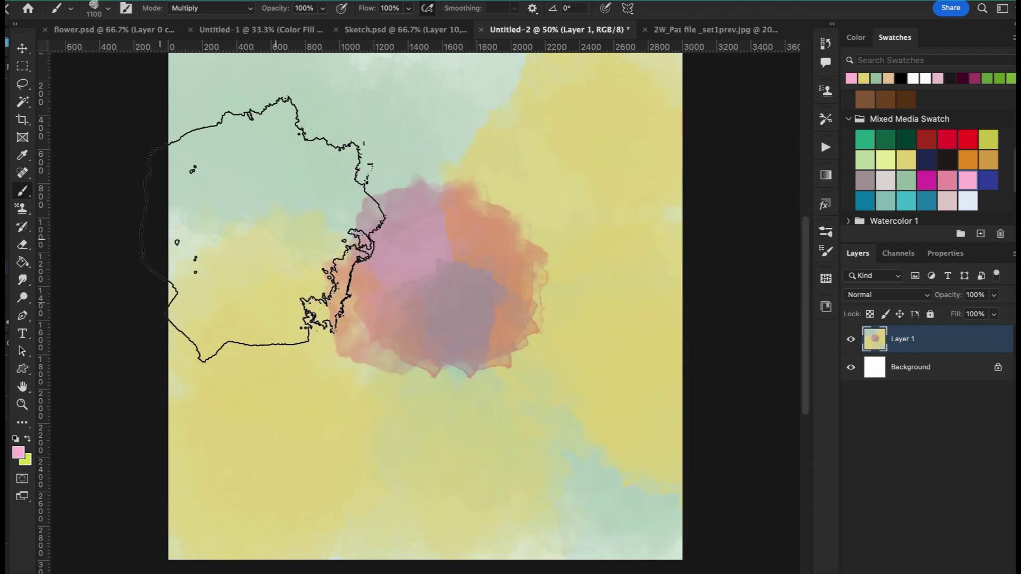
click(287, 210)
click(345, 229)
click(668, 429)
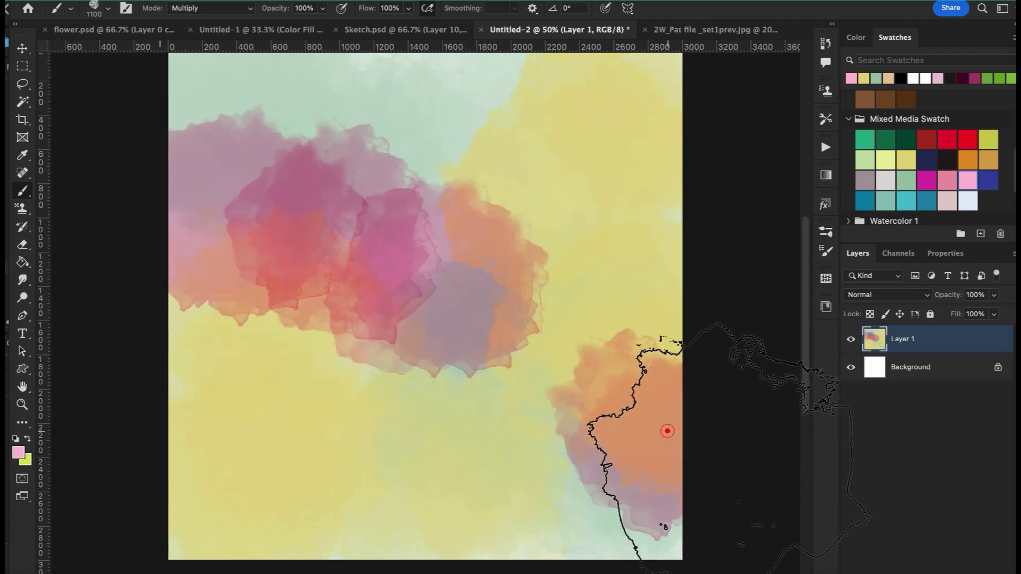
click(639, 308)
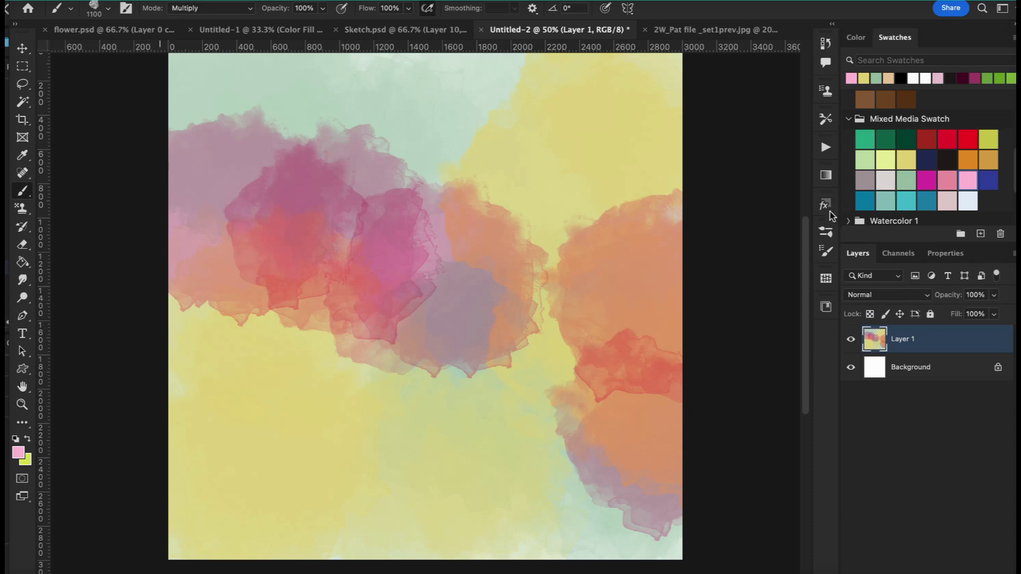
- Reopen the brush list and scroll through the brush sets
click(826, 232)
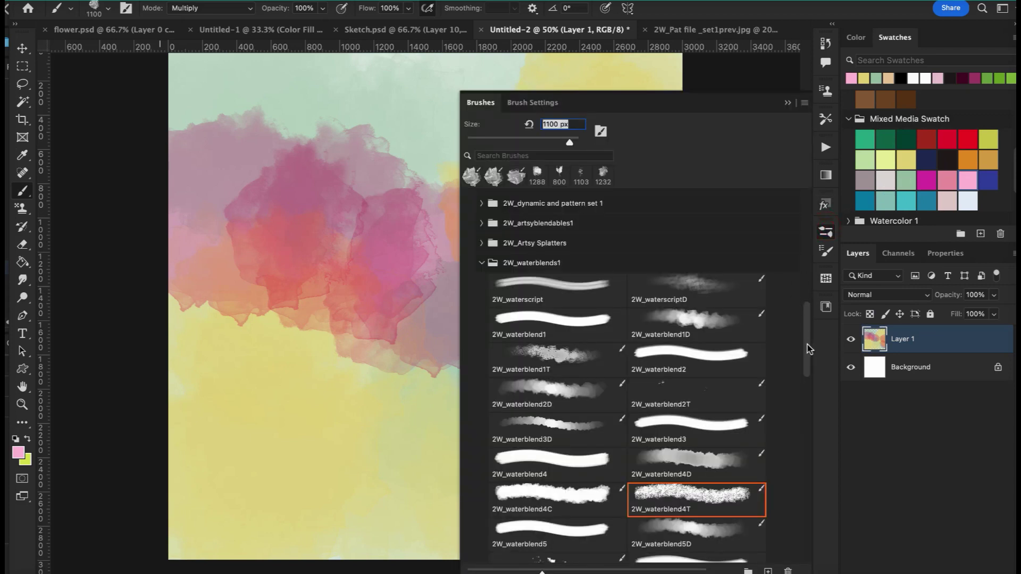
scroll(805, 384, down, 3)
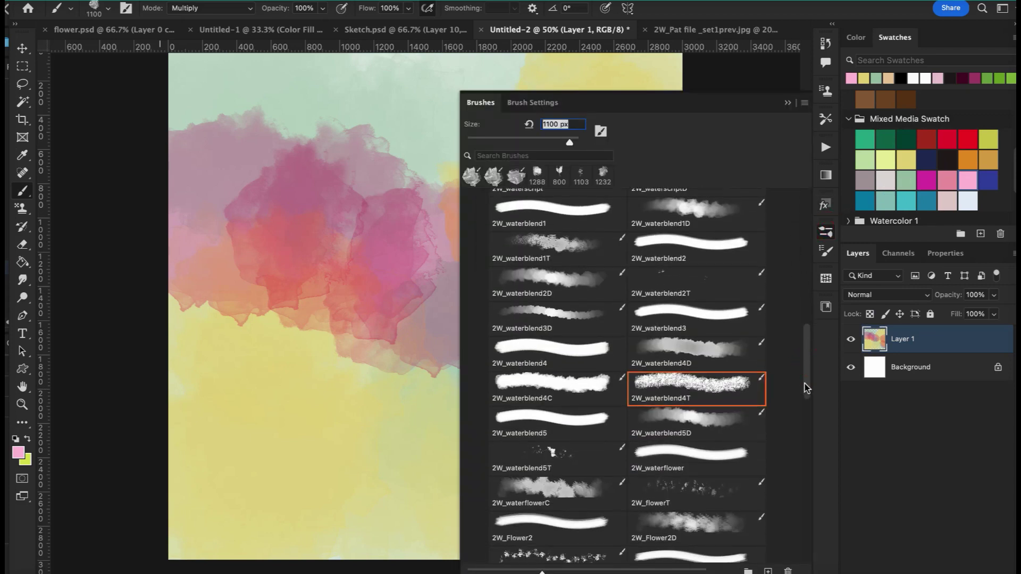
scroll(805, 390, up, 5)
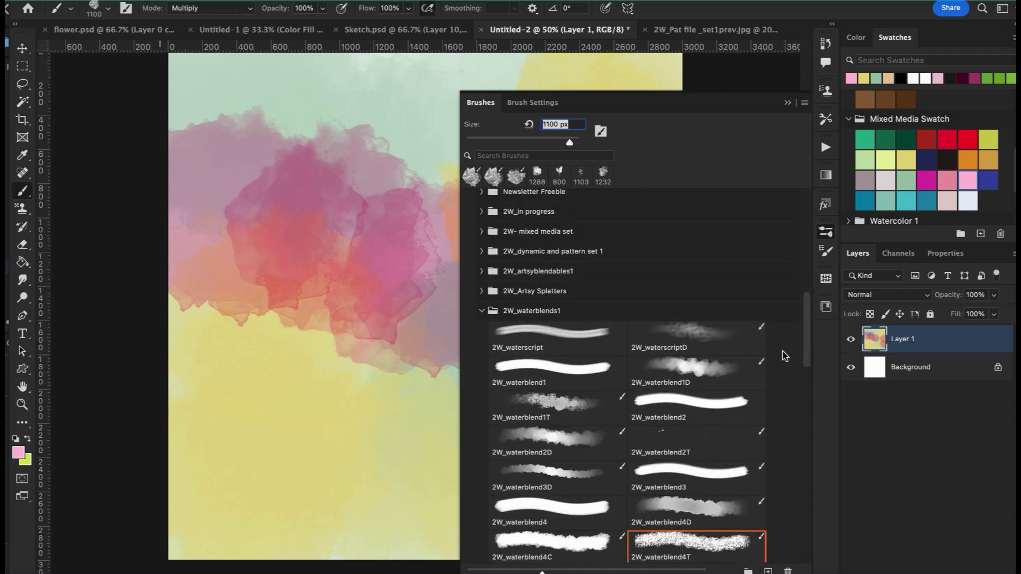
- Blend the peach and pink washes across the canvas with the 5-2W Blender mixer brush
click(480, 311)
mouse_move(807, 336)
mouse_down()
mouse_move(807, 349)
mouse_move(806, 331)
mouse_up()
click(482, 286)
click(591, 381)
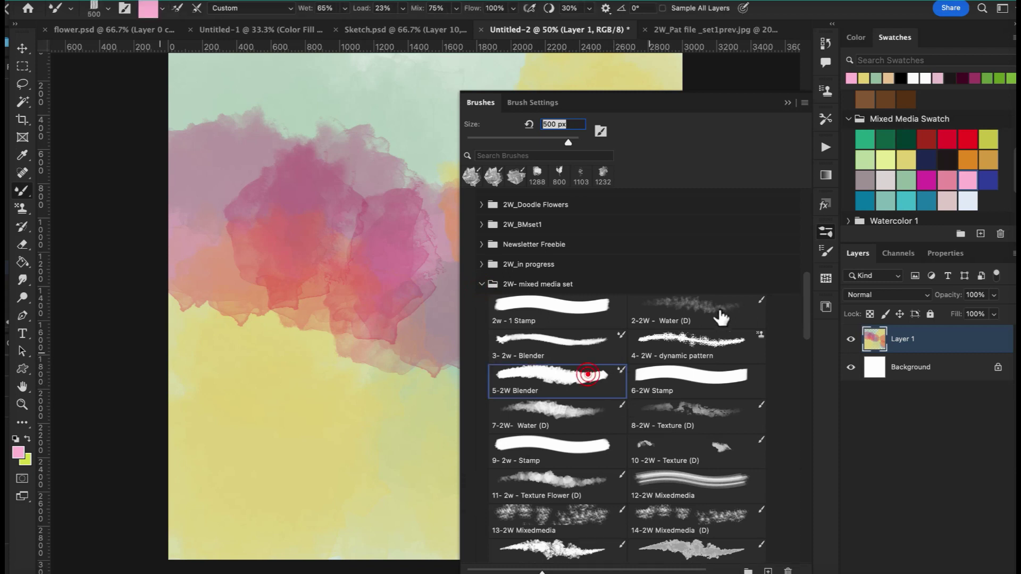
click(788, 103)
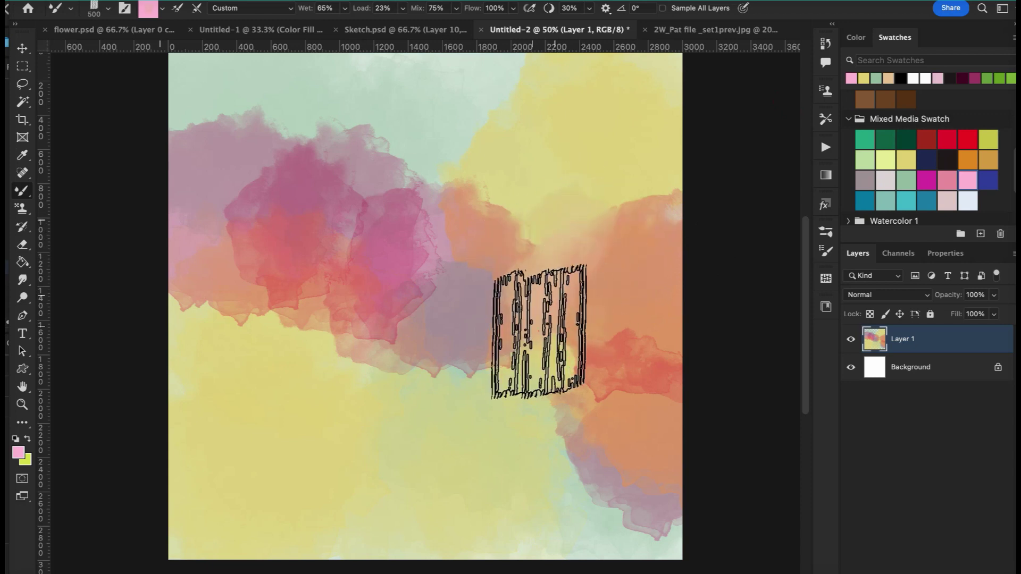
mouse_move(528, 331)
mouse_down()
mouse_move(565, 347)
mouse_move(550, 410)
mouse_move(584, 513)
mouse_move(734, 516)
mouse_move(684, 365)
mouse_move(649, 170)
mouse_move(525, 183)
mouse_up()
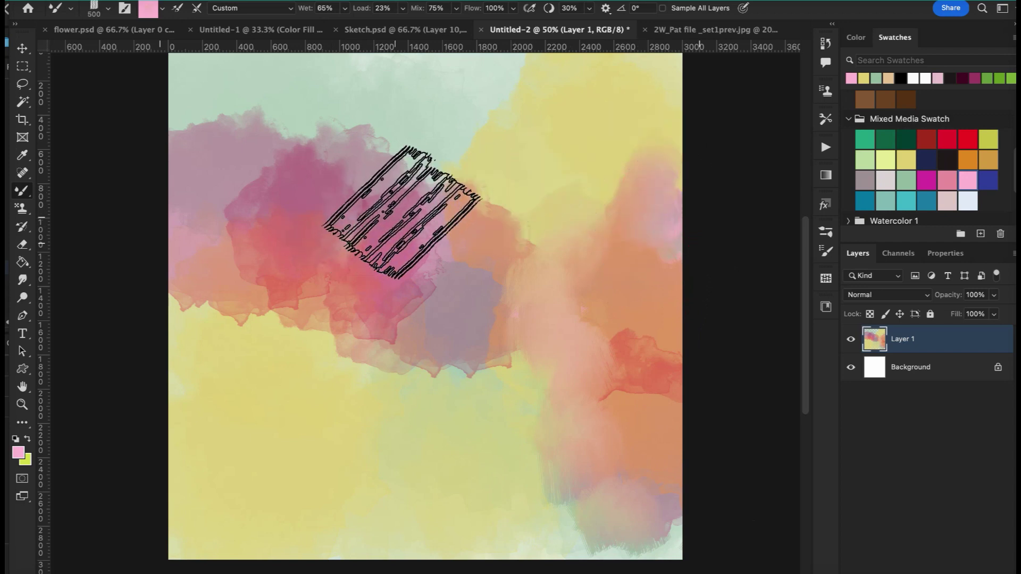
mouse_move(409, 206)
mouse_down()
mouse_move(438, 153)
mouse_move(524, 216)
mouse_move(535, 262)
mouse_move(418, 351)
mouse_move(348, 325)
mouse_move(283, 270)
mouse_move(237, 313)
mouse_move(137, 301)
mouse_move(216, 159)
mouse_move(234, 112)
mouse_move(213, 106)
mouse_move(445, 113)
mouse_move(558, 301)
mouse_move(540, 365)
mouse_move(581, 473)
mouse_move(649, 470)
mouse_move(426, 403)
mouse_move(303, 391)
mouse_move(510, 394)
mouse_move(520, 405)
mouse_up()
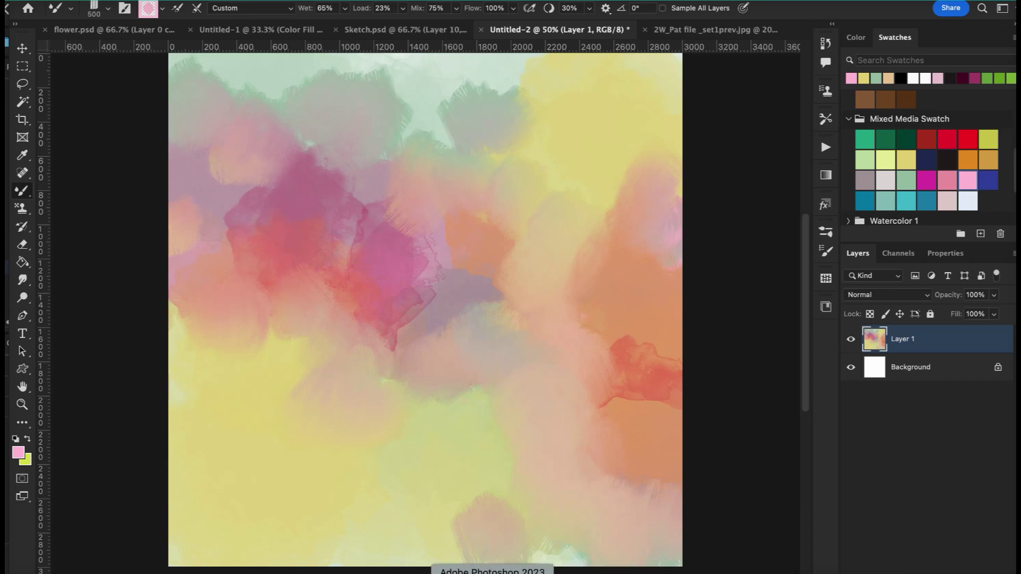
- Open 2W_watertexture9x12bonus3.jpg from Adobe Bridge in Photoshop
click(516, 572)
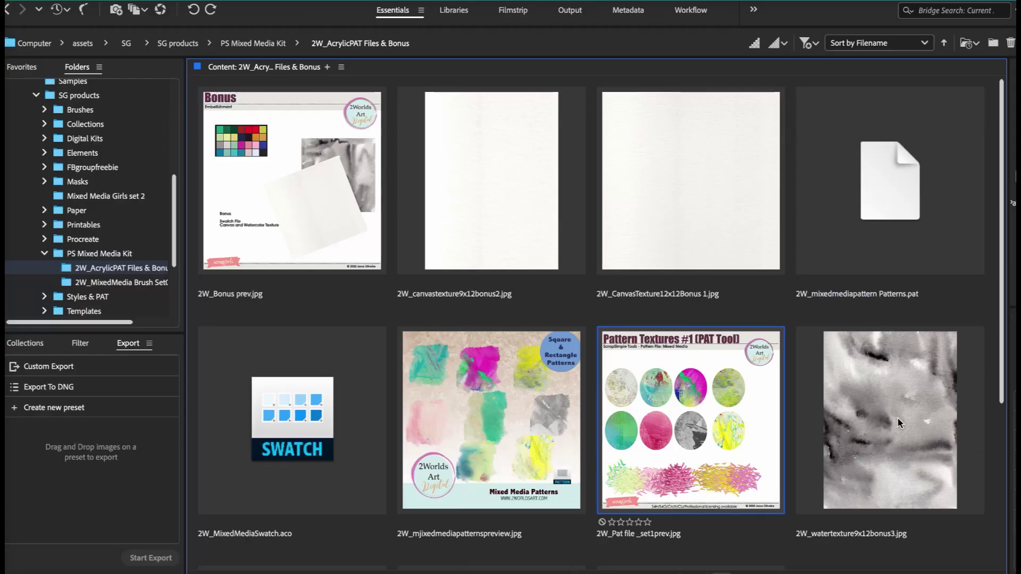
drag(894, 425, 894, 430)
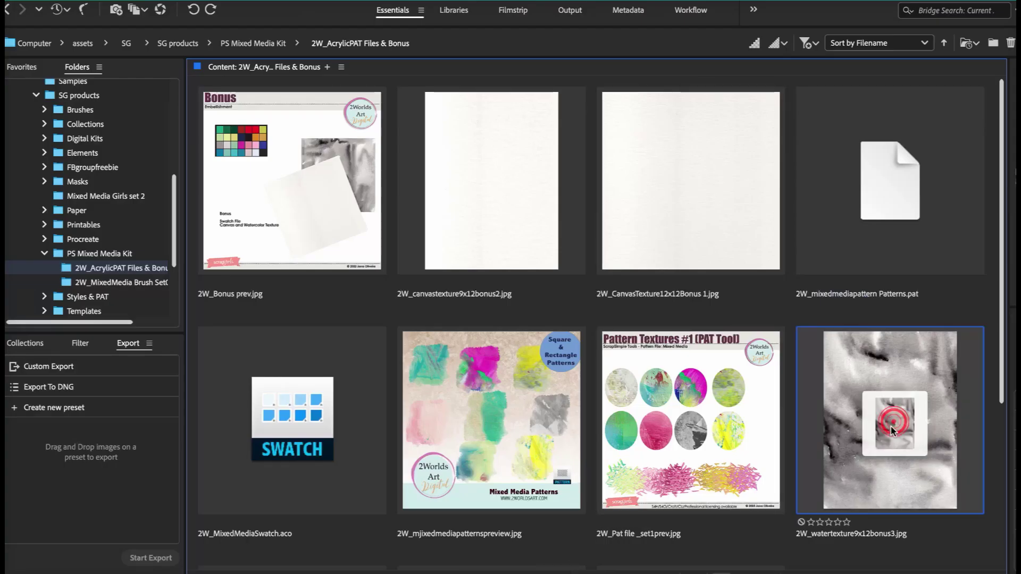
double_click(859, 364)
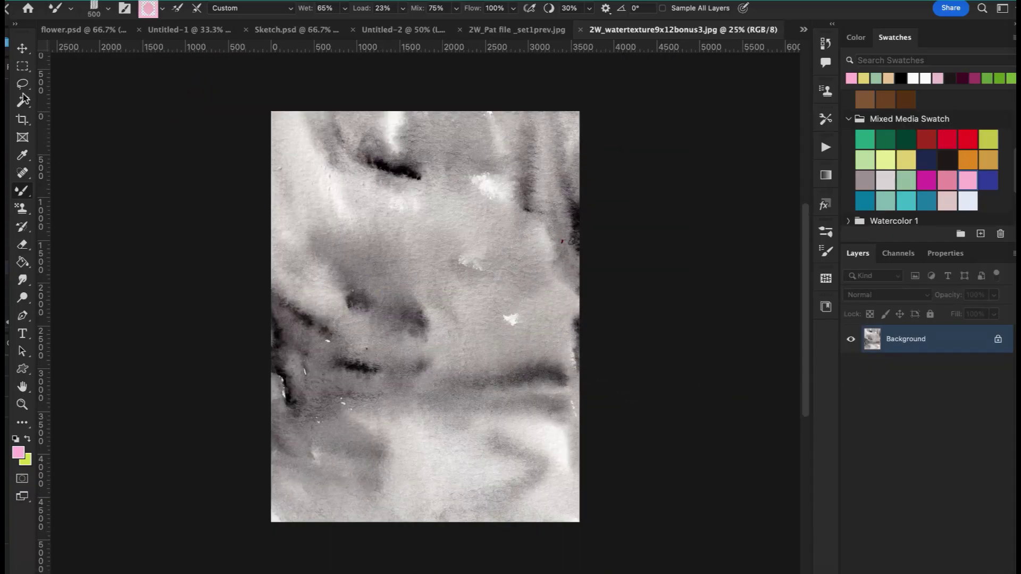
- Copy the grey texture into Untitled-2 as a new layer with the Move tool
click(20, 50)
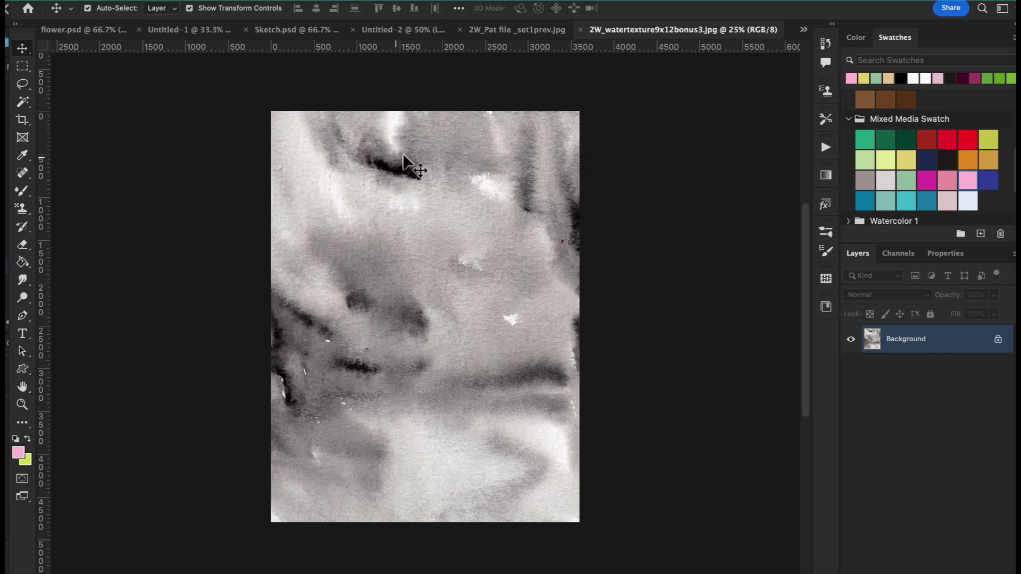
drag(481, 113, 457, 167)
key(ctrl+minus)
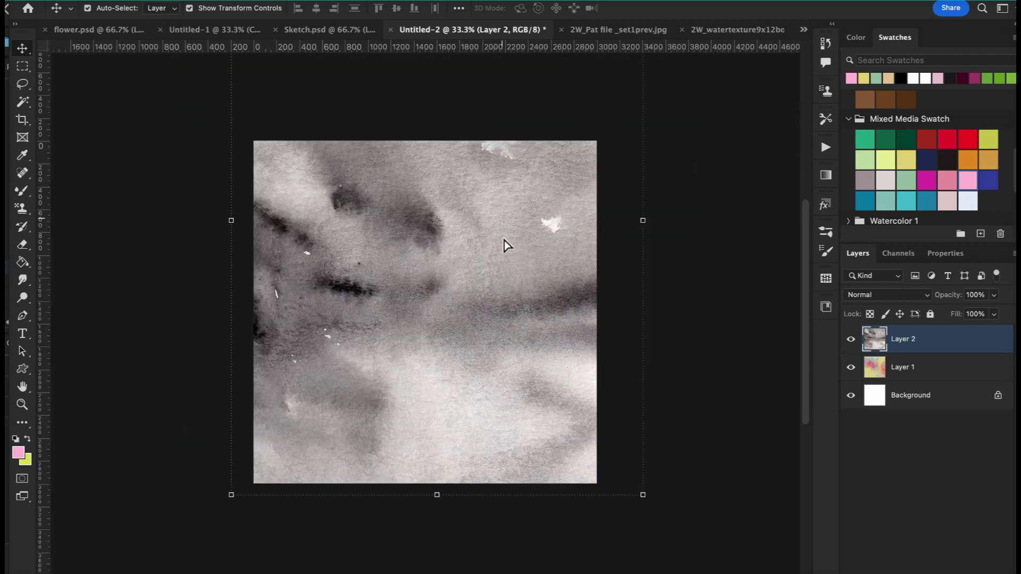
- Scale the texture to about 84% and reposition it to cover the whole canvas
drag(504, 245, 516, 360)
drag(548, 236, 521, 252)
drag(611, 86, 548, 172)
drag(513, 255, 550, 156)
drag(589, 301, 612, 301)
drag(423, 70, 424, 85)
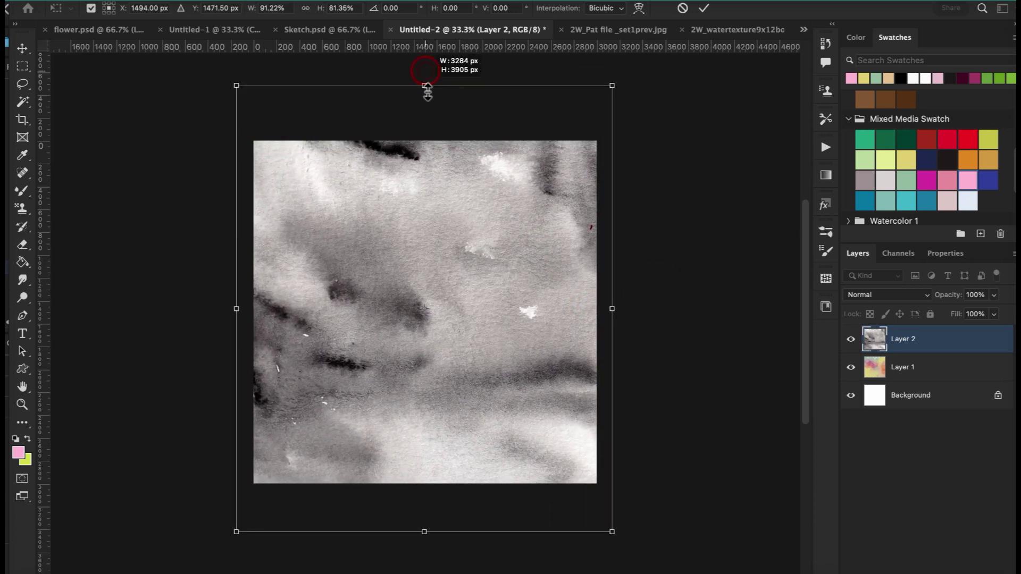
click(704, 8)
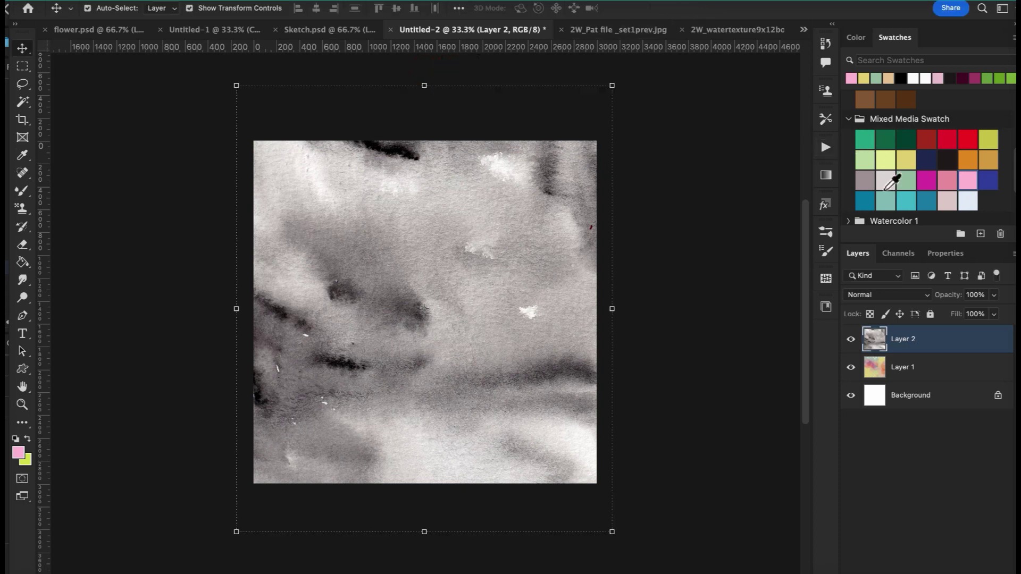
- Set Layer 2's blend mode to Overlay so the grey texture blends over the washes
click(876, 294)
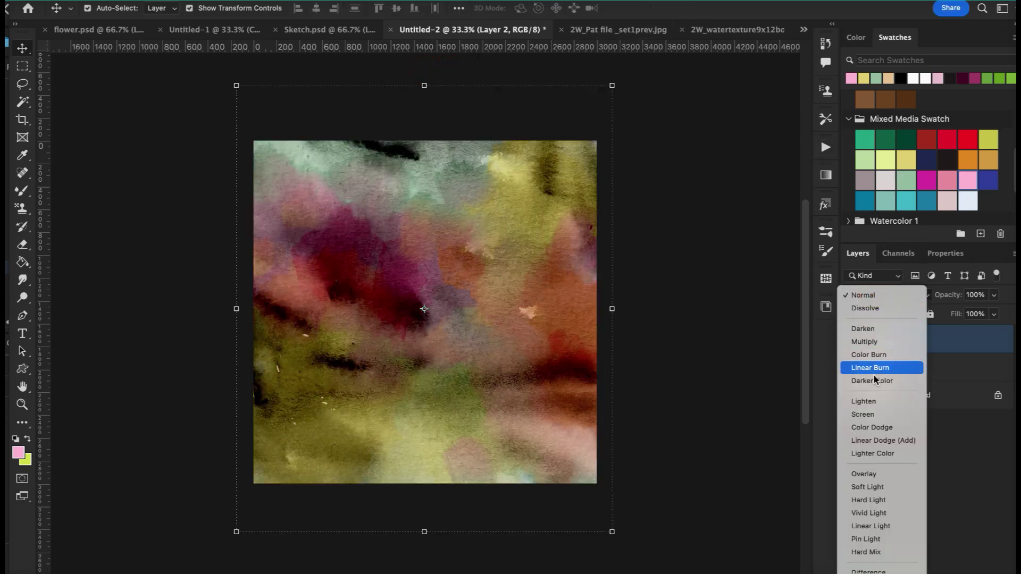
click(881, 476)
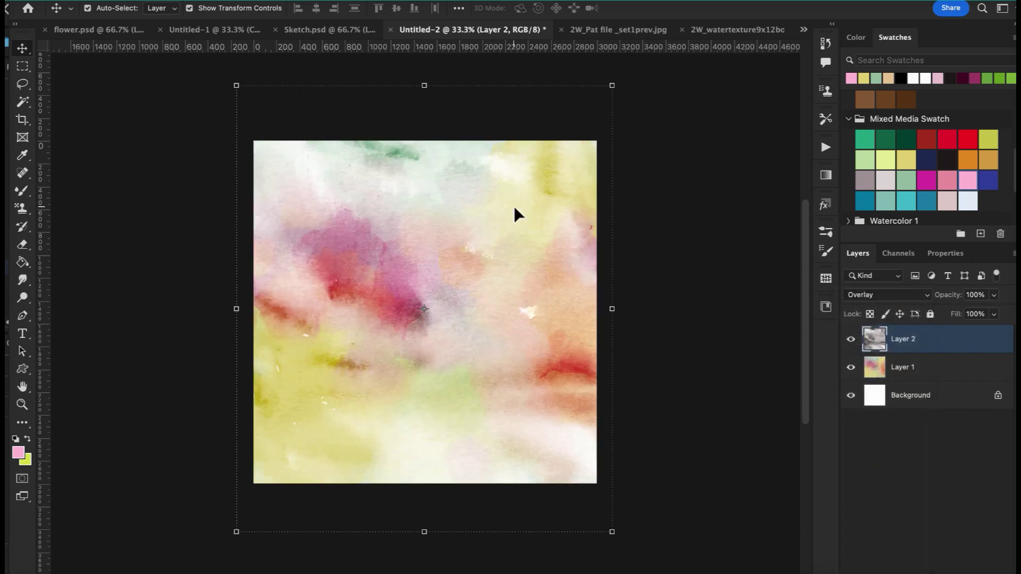
key(ctrl+plus)
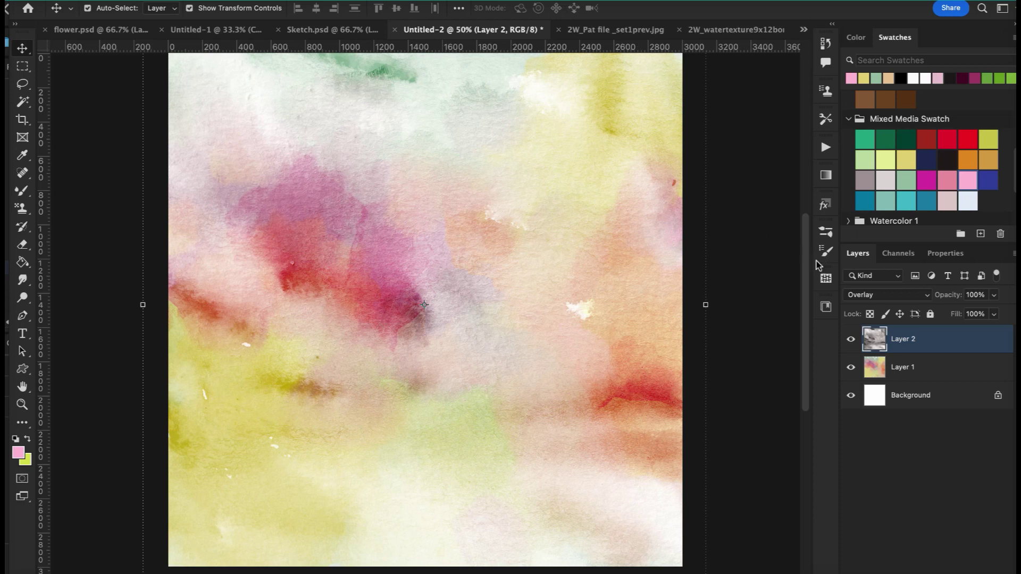
- Open 2W_saltedwatercolor_paper1.jpg from Adobe Bridge as a new document
scroll(809, 260, up, 2)
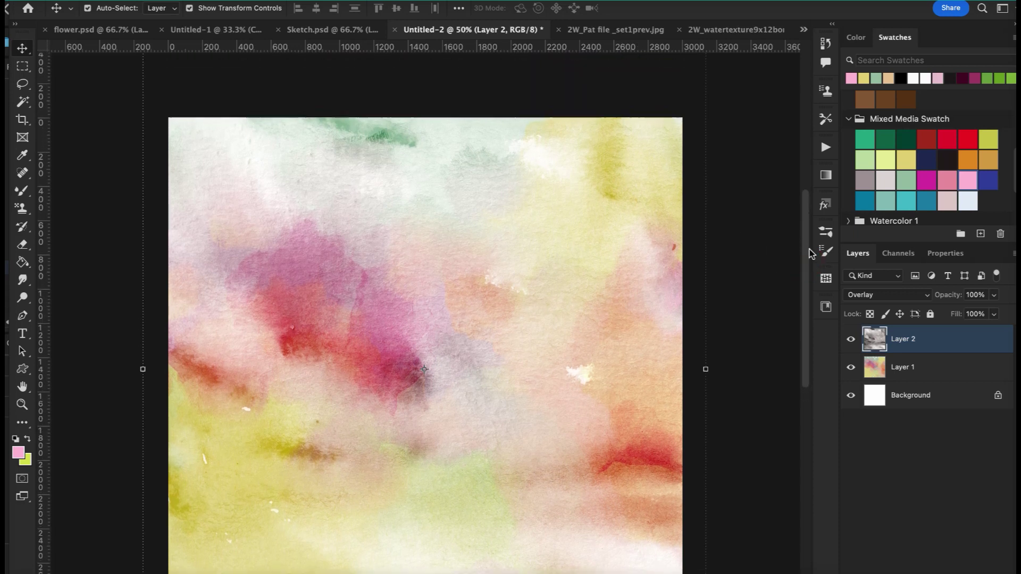
scroll(810, 261, down, 3)
scroll(818, 268, up, 2)
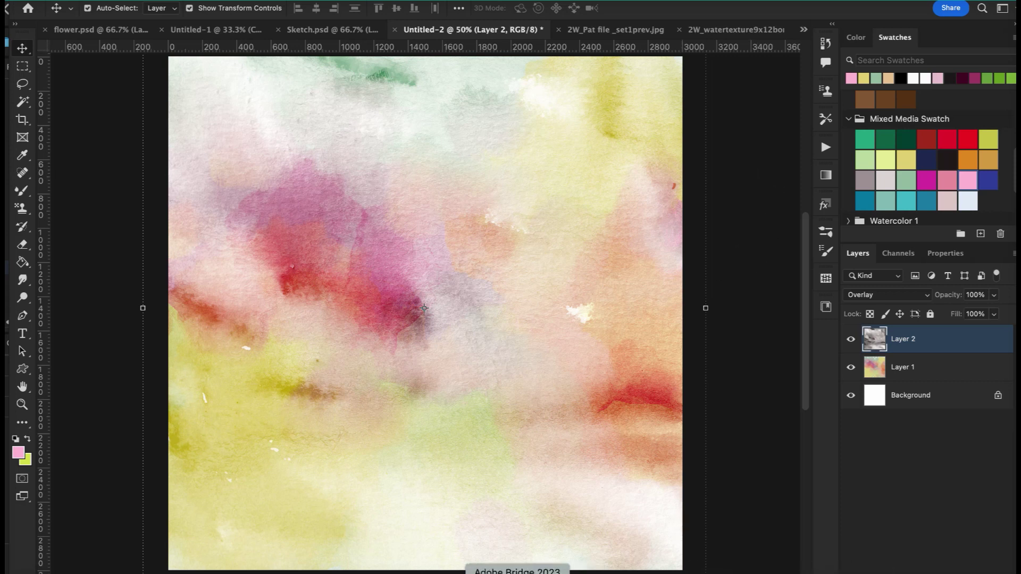
click(517, 572)
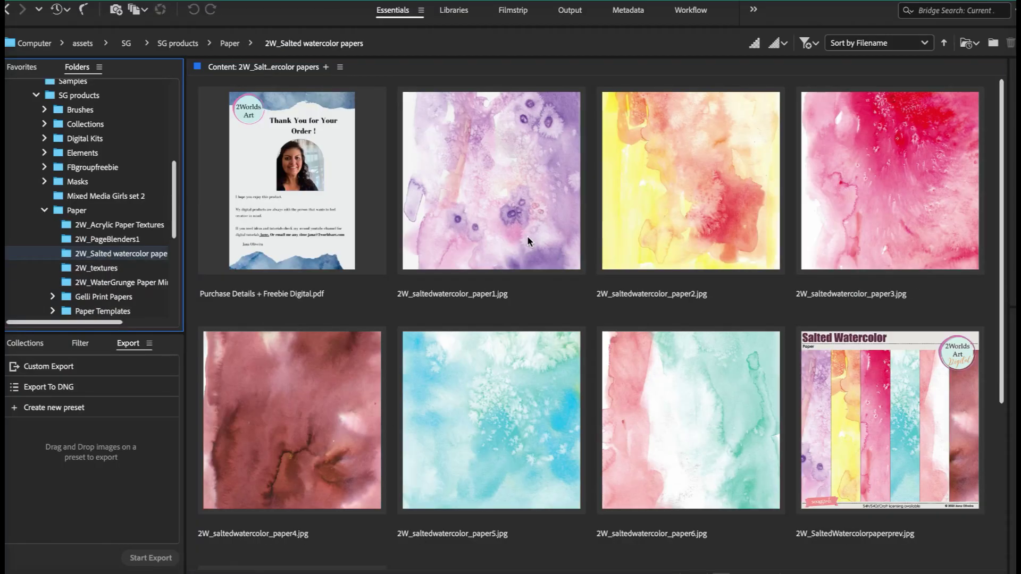
double_click(524, 240)
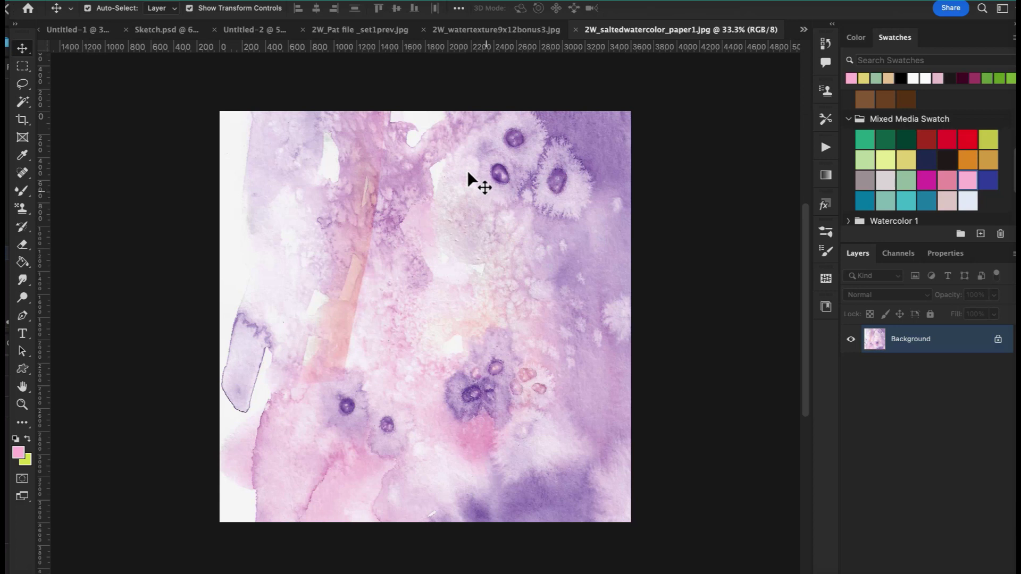
- Free Transform the purple paper layer down to fill the canvas and commit the transform
drag(401, 135, 417, 169)
key(ctrl+minus)
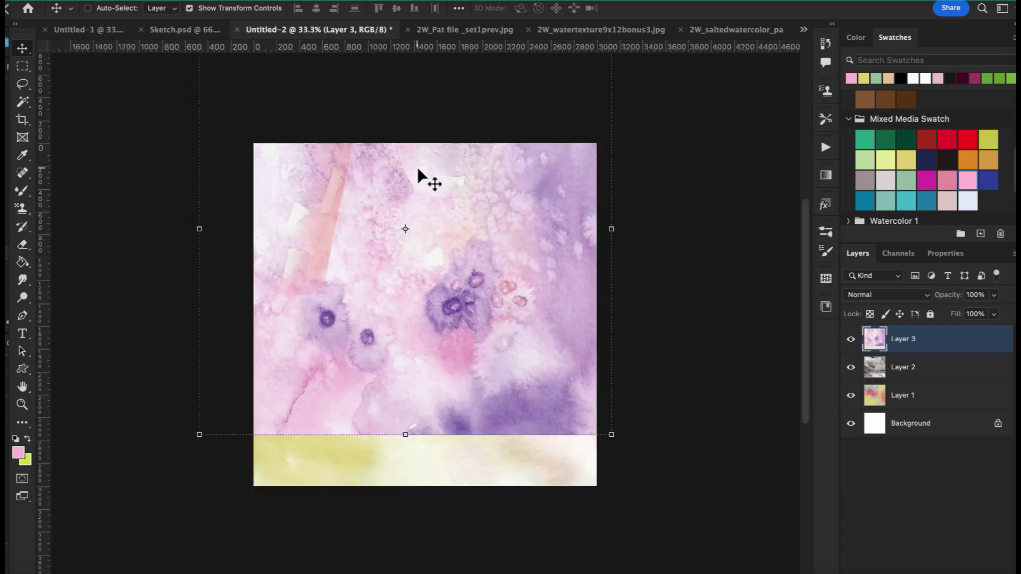
drag(438, 250, 409, 205)
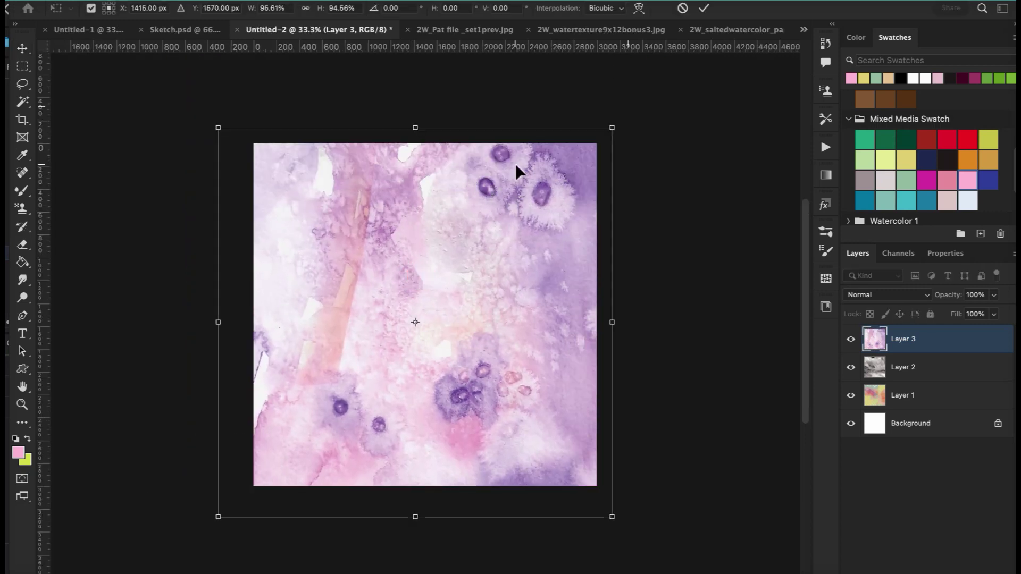
key(ctrl+plus)
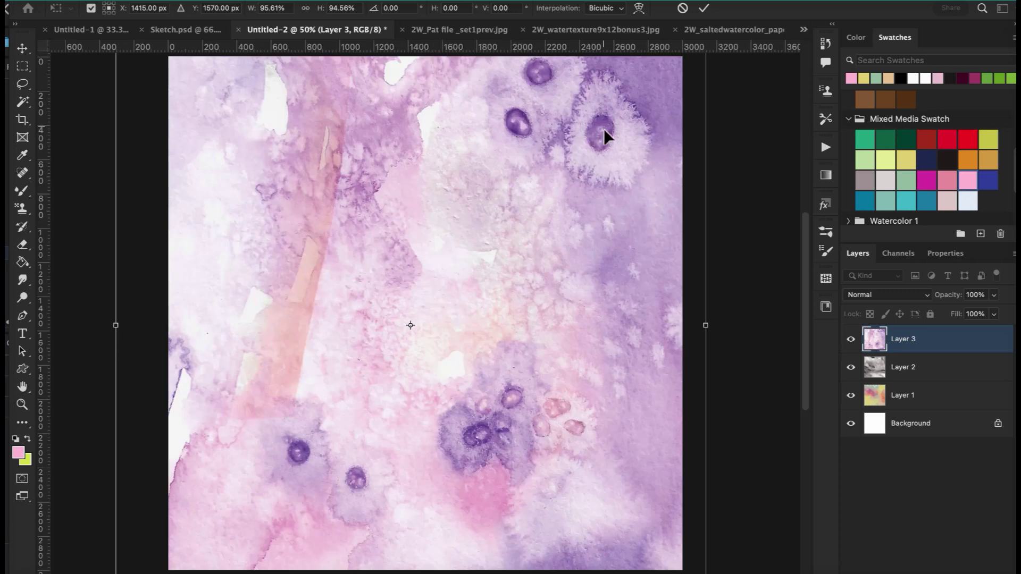
click(705, 10)
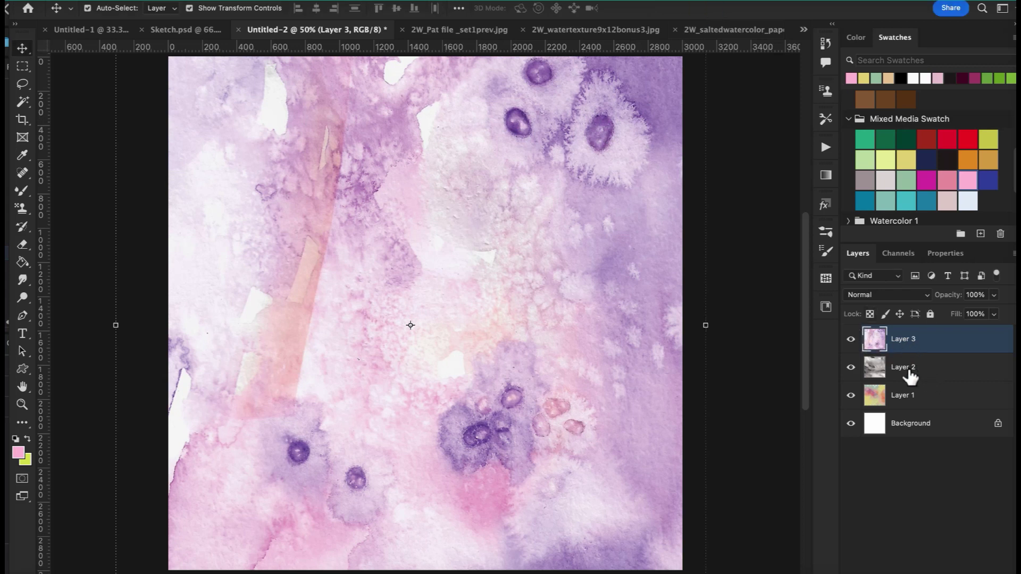
- Group Layers 1 and 2 into Group 1 with Layer 3 hidden, then show and select Layer 3
click(851, 345)
click(924, 376)
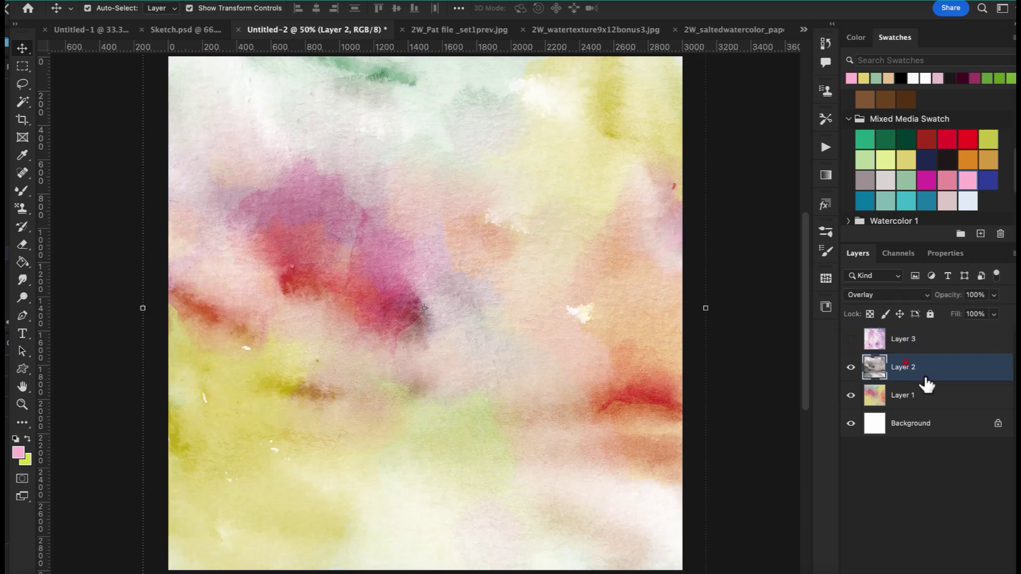
shift+click(964, 400)
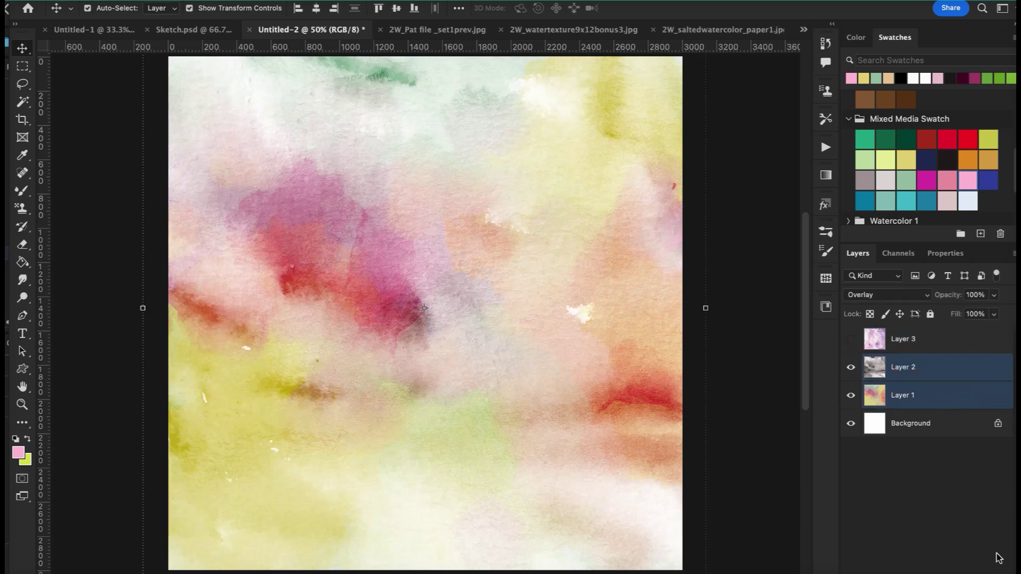
key(ctrl+g)
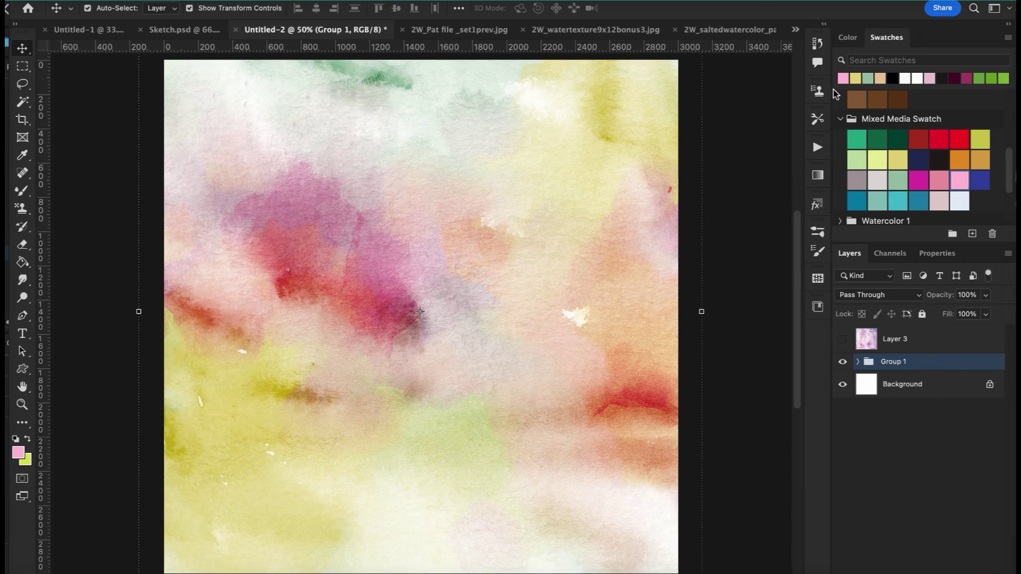
click(843, 339)
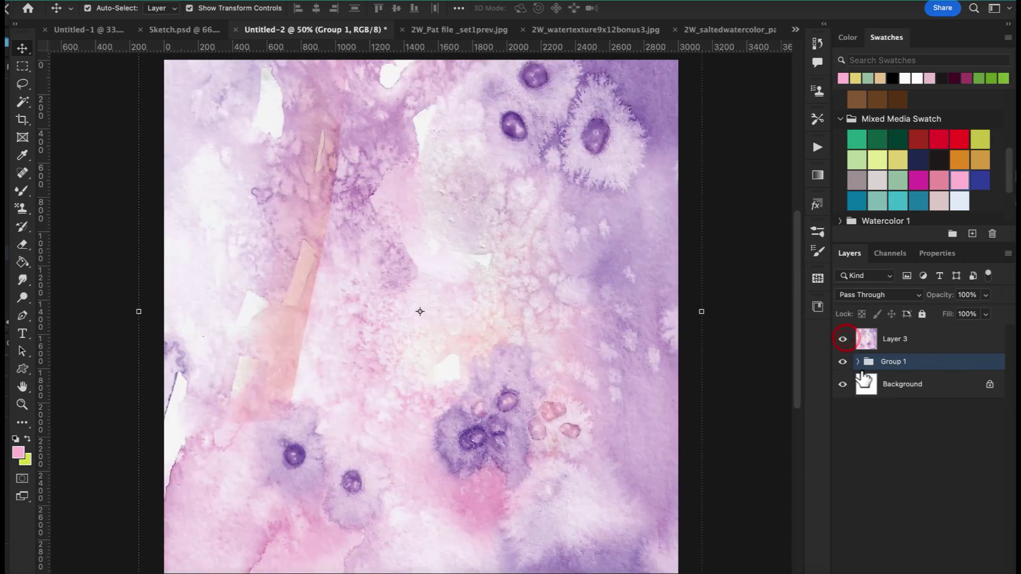
click(904, 341)
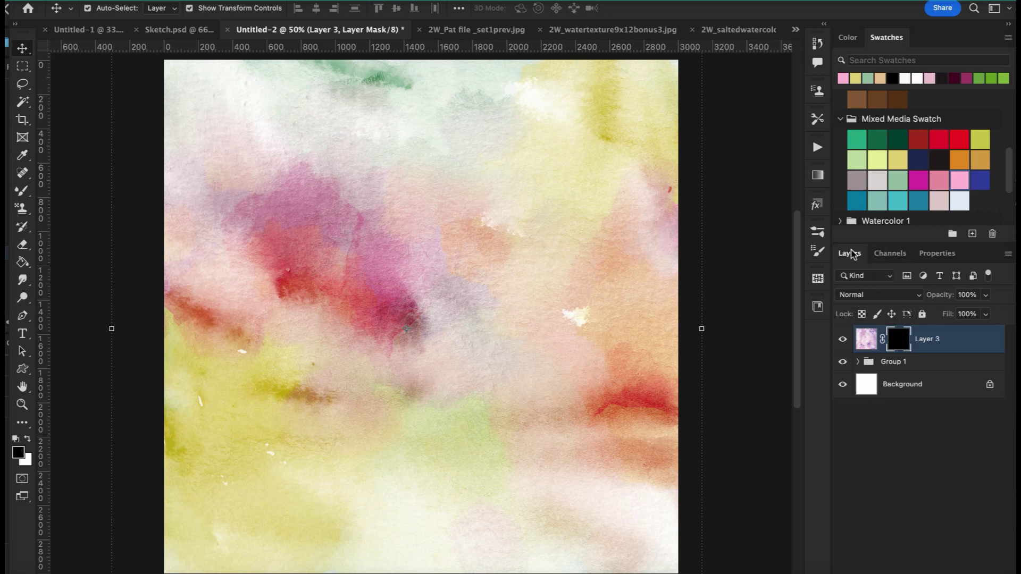
- Choose 2W_newsletterfreebie_brush4 from the Newsletter Freebie set and shrink it to 500 px
click(816, 232)
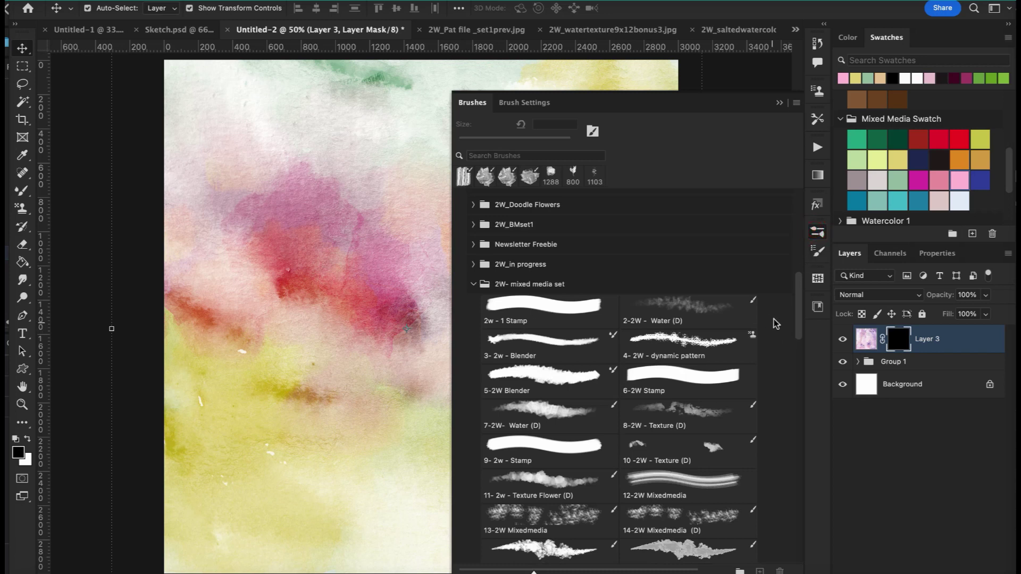
click(473, 244)
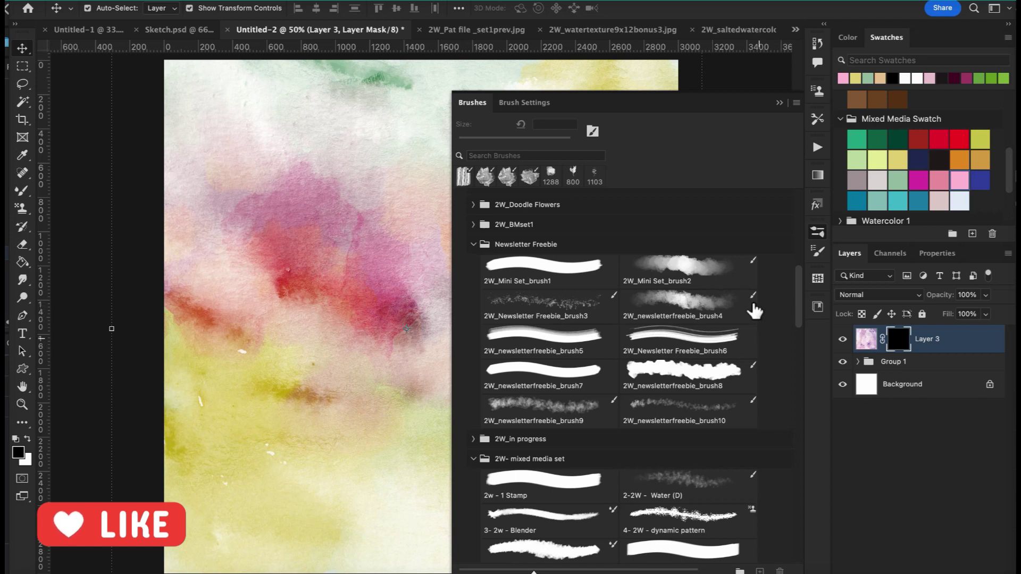
click(702, 309)
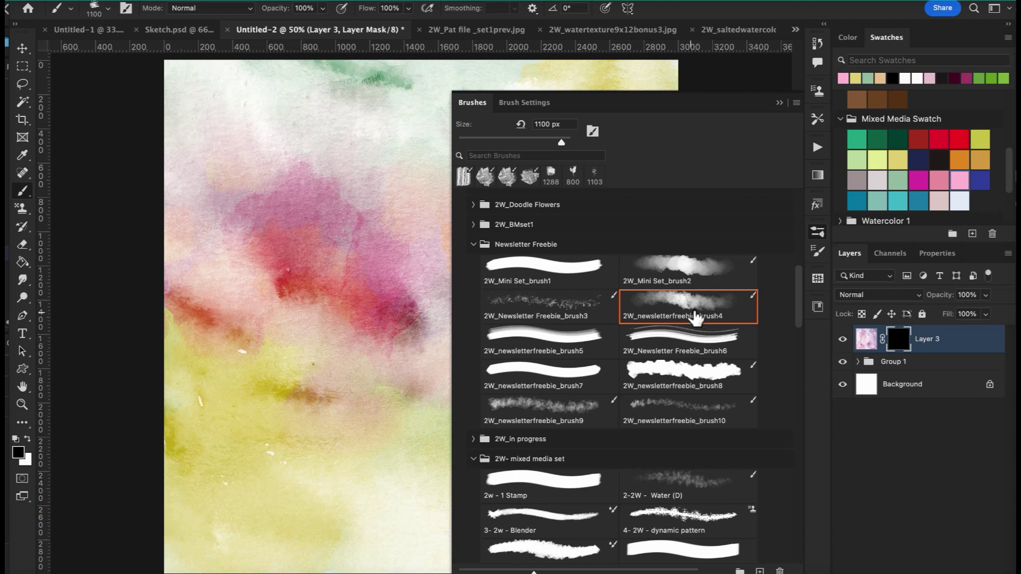
click(780, 103)
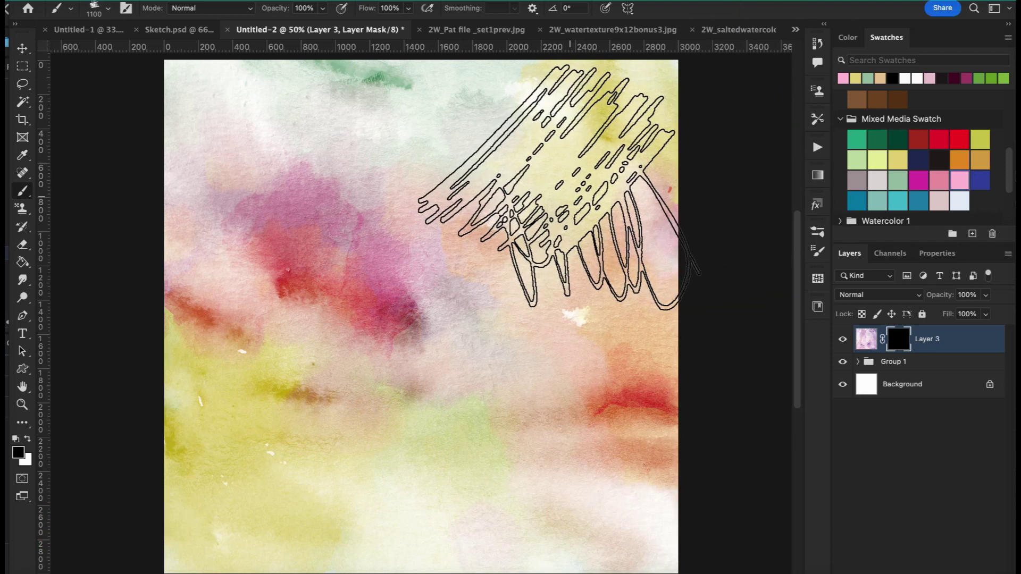
key(bracketleft)
key(bracketleft)
key(bracketleft)
key(bracketleft)
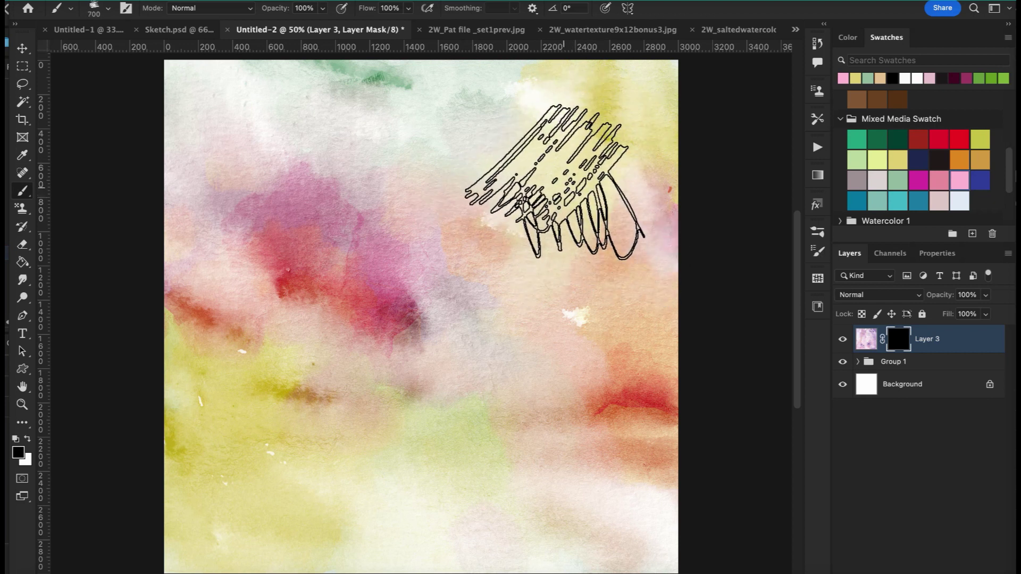
key(bracketleft)
key(bracketleft)
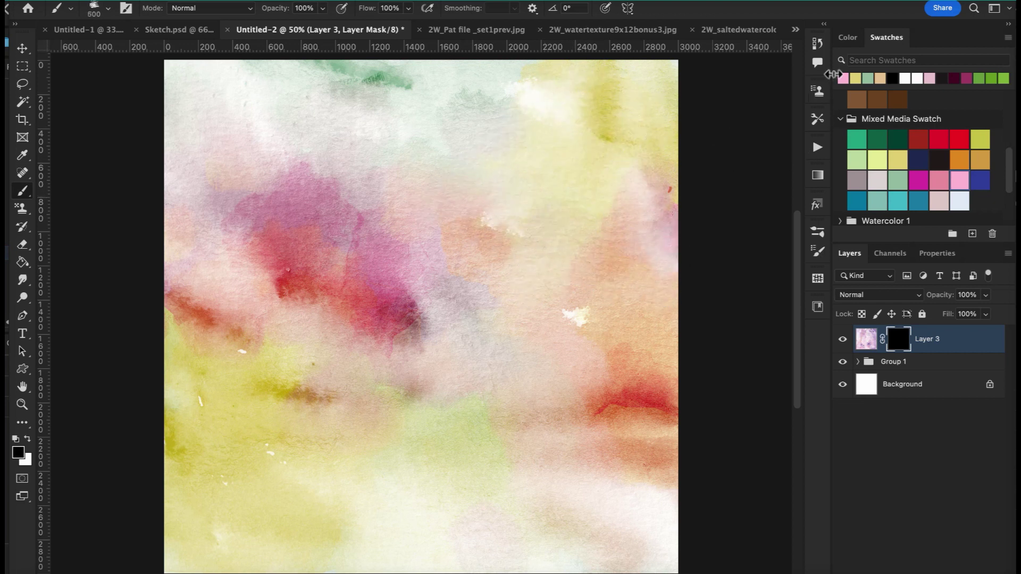
- Paint white at 70% opacity on Layer 3's mask to reveal purple patches upper right and lower left
click(849, 37)
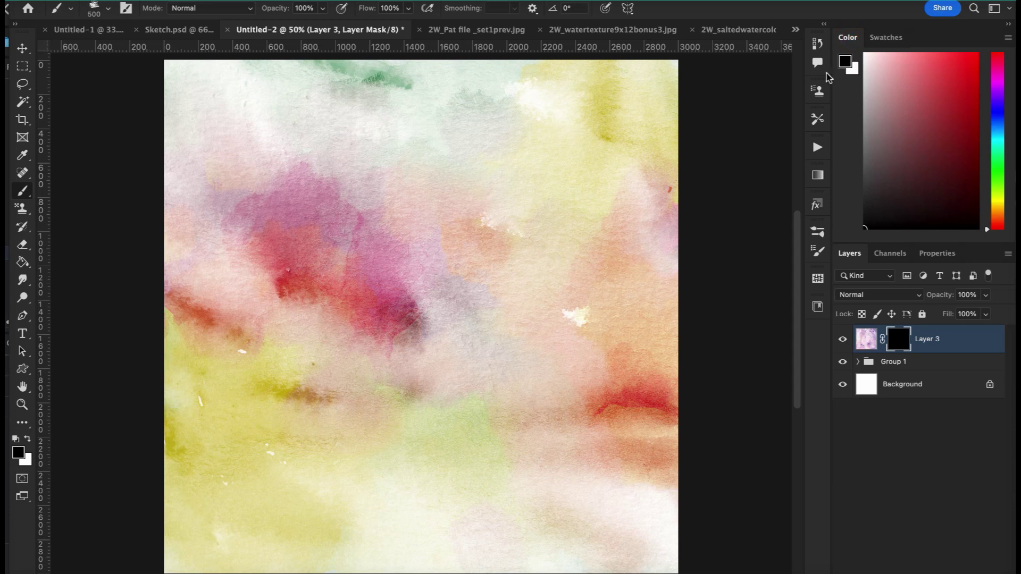
key(x)
mouse_move(611, 175)
mouse_down()
mouse_move(558, 171)
mouse_move(581, 205)
mouse_move(547, 194)
mouse_move(583, 136)
mouse_up()
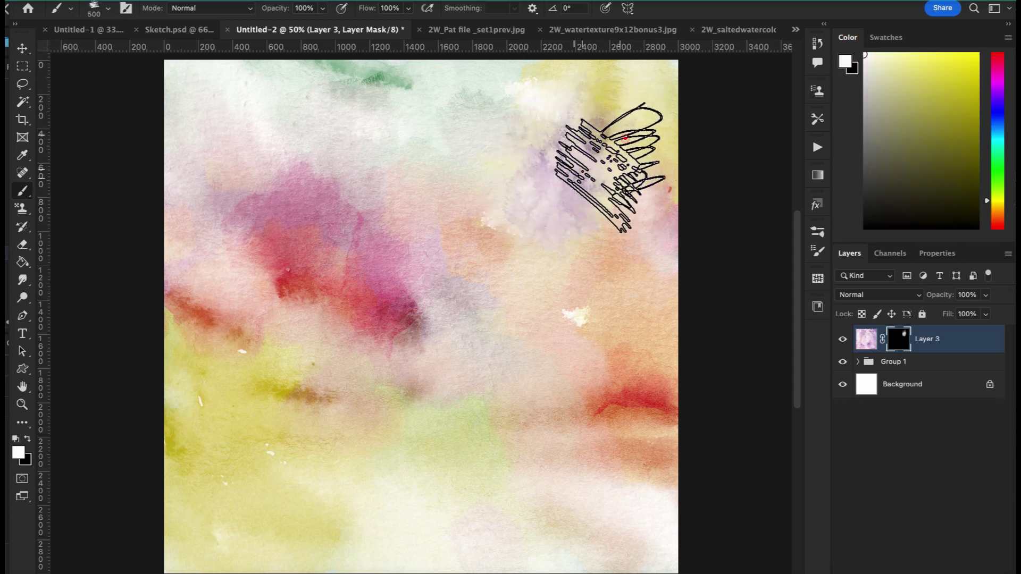
click(322, 8)
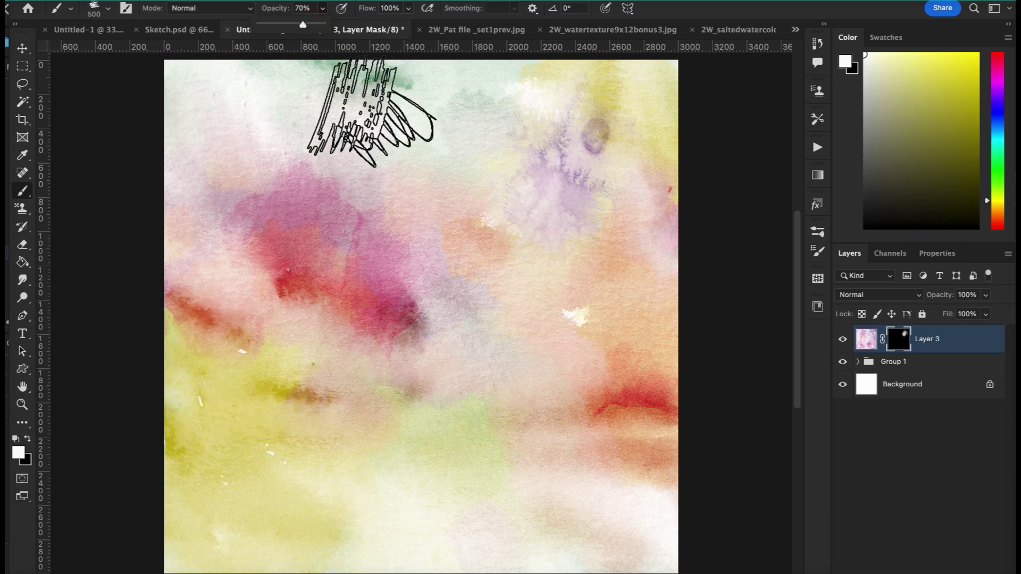
mouse_move(548, 123)
mouse_down()
mouse_move(502, 227)
mouse_move(595, 245)
mouse_move(628, 221)
mouse_move(510, 282)
mouse_move(627, 218)
mouse_move(602, 124)
mouse_move(627, 80)
mouse_move(659, 135)
mouse_move(654, 127)
mouse_up()
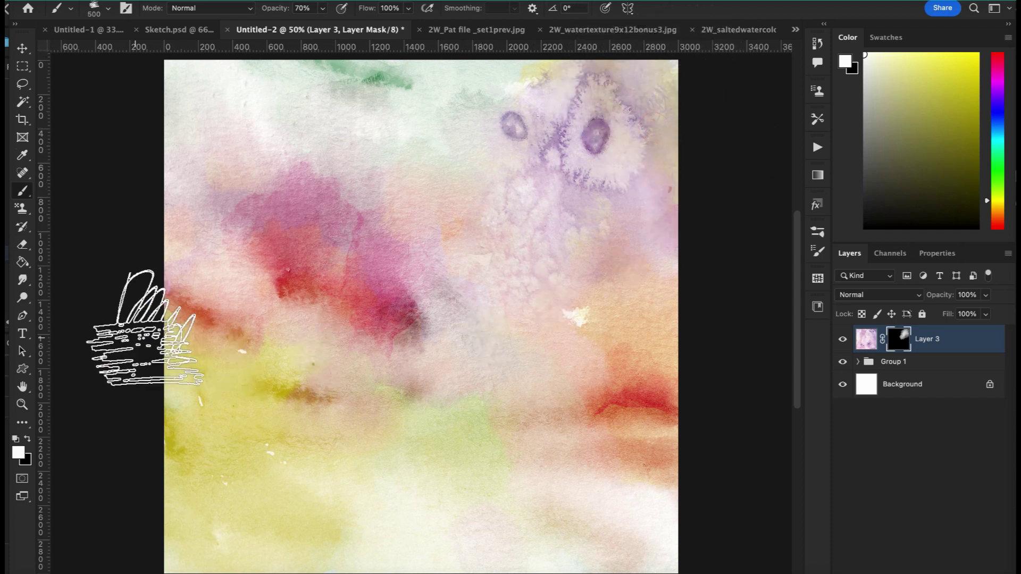
mouse_move(314, 401)
mouse_down()
mouse_move(256, 422)
mouse_move(330, 433)
mouse_move(278, 456)
mouse_move(361, 468)
mouse_move(326, 472)
mouse_move(324, 495)
mouse_move(301, 510)
mouse_up()
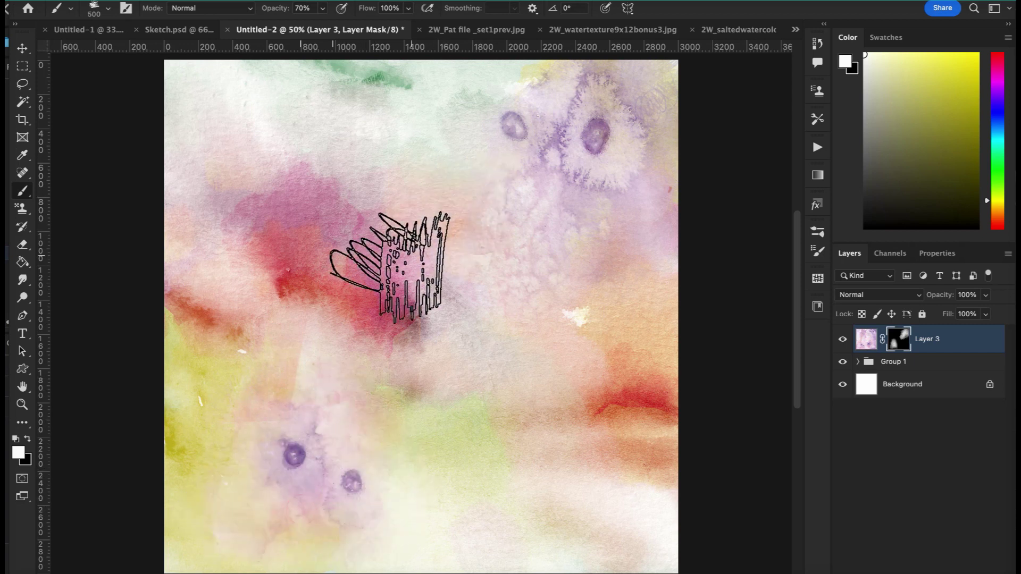
- Lower flow to 85% and reveal more texture across the lower left, upper left and lower right
click(408, 8)
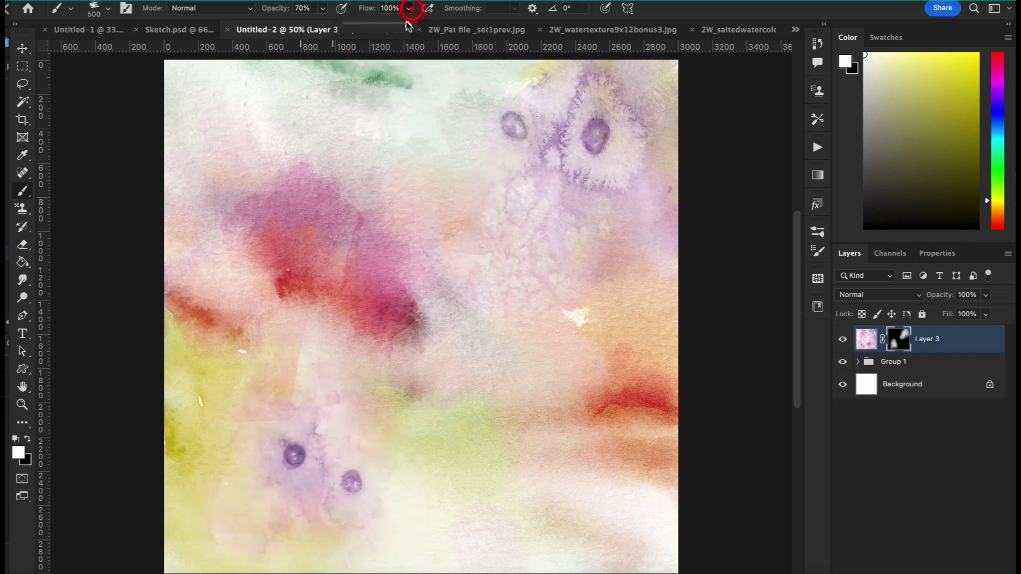
drag(408, 25, 400, 24)
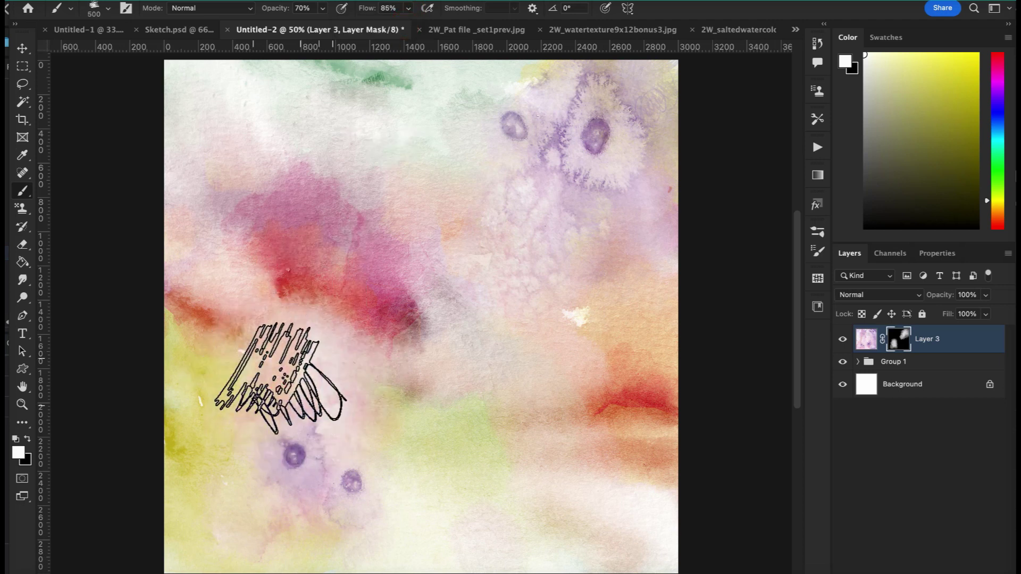
mouse_move(280, 386)
mouse_down()
mouse_move(206, 484)
mouse_move(426, 516)
mouse_up()
mouse_move(334, 534)
mouse_down()
mouse_move(324, 444)
mouse_move(330, 429)
mouse_move(354, 420)
mouse_up()
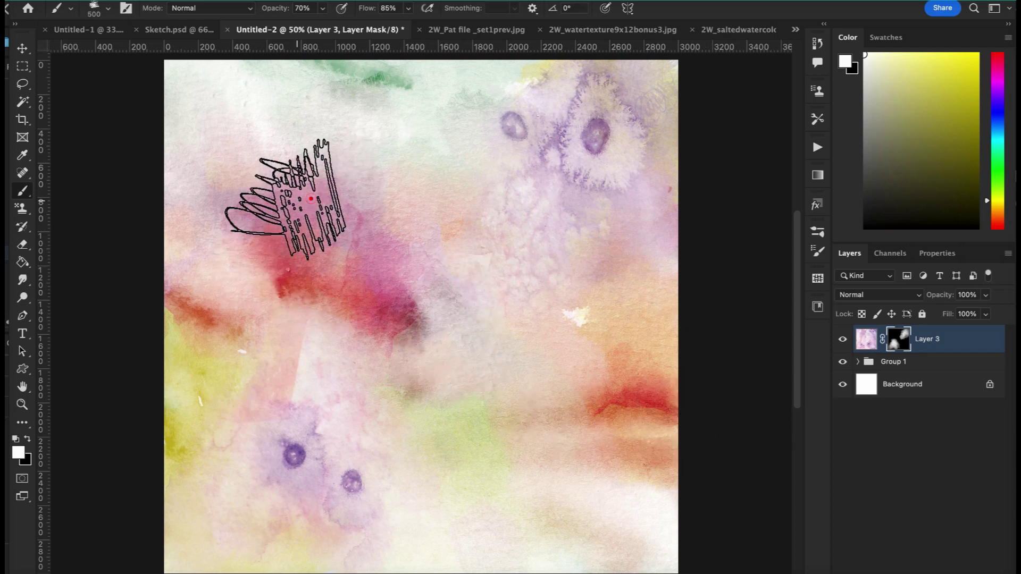
mouse_move(312, 199)
mouse_down()
mouse_move(313, 141)
mouse_move(391, 85)
mouse_move(373, 60)
mouse_up()
mouse_move(497, 410)
mouse_down()
mouse_move(571, 477)
mouse_move(612, 426)
mouse_move(652, 477)
mouse_move(697, 495)
mouse_up()
- Target Layer 3's image thumbnail and set its blend mode to Multiply
click(867, 340)
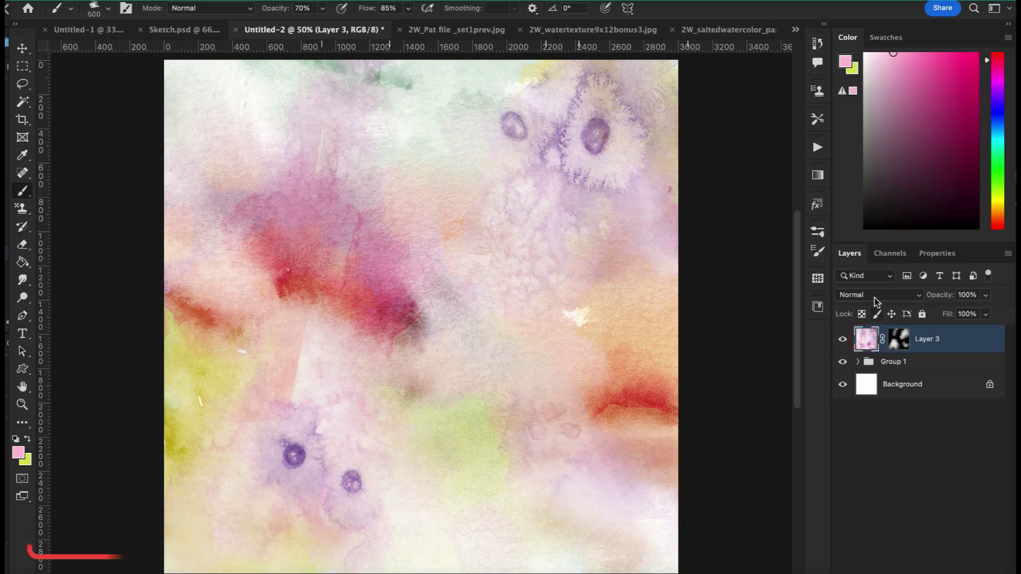
click(875, 298)
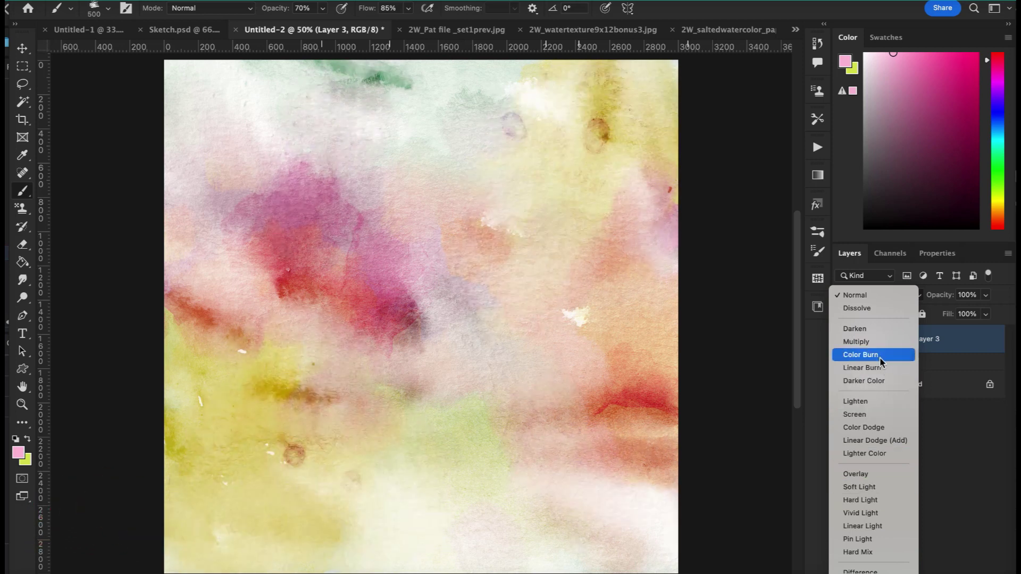
click(879, 341)
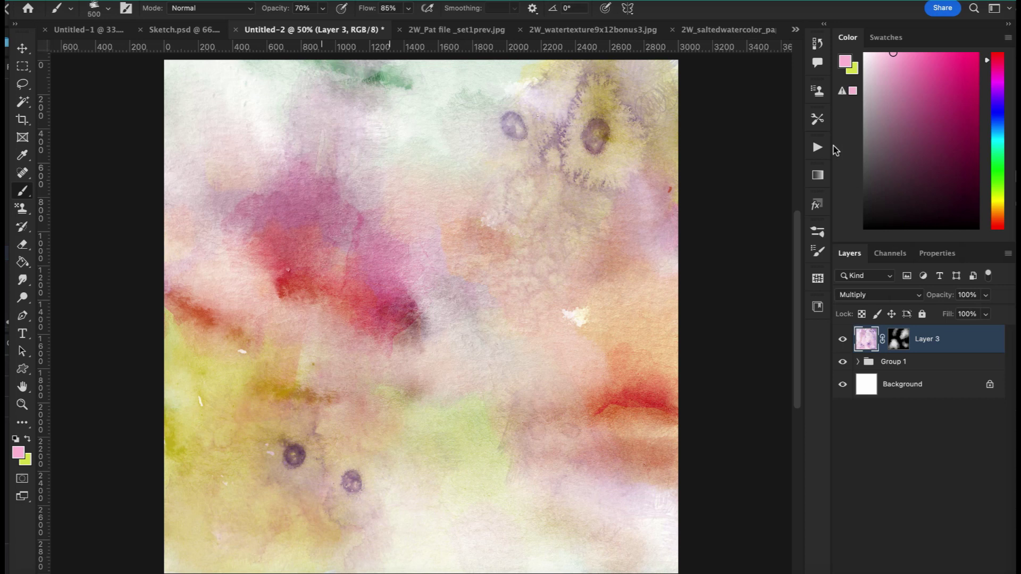
- Compare before and after by toggling Layer 3 and Layer 2 off and back on, with Group 1 expanded
click(842, 339)
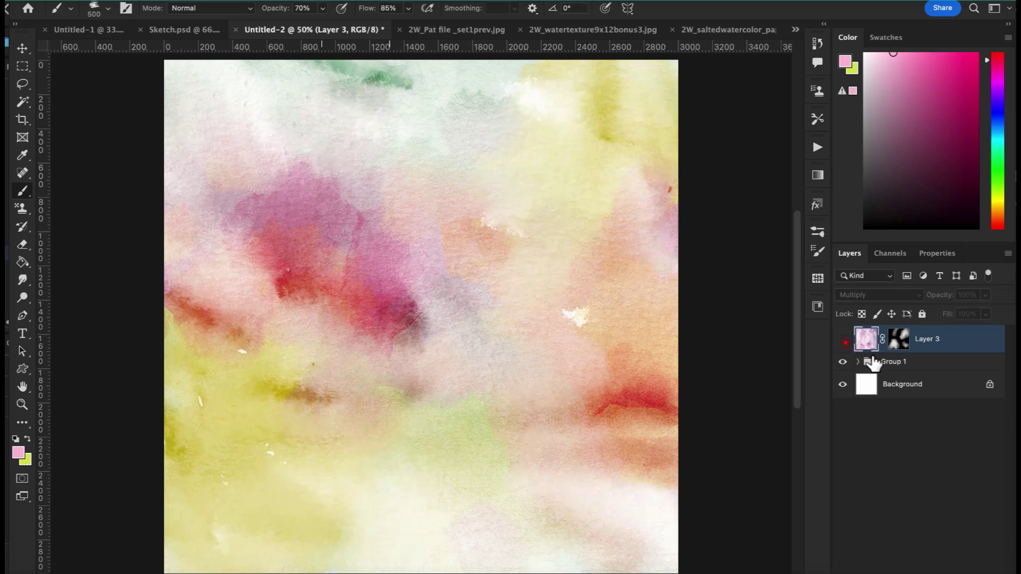
click(859, 362)
click(845, 385)
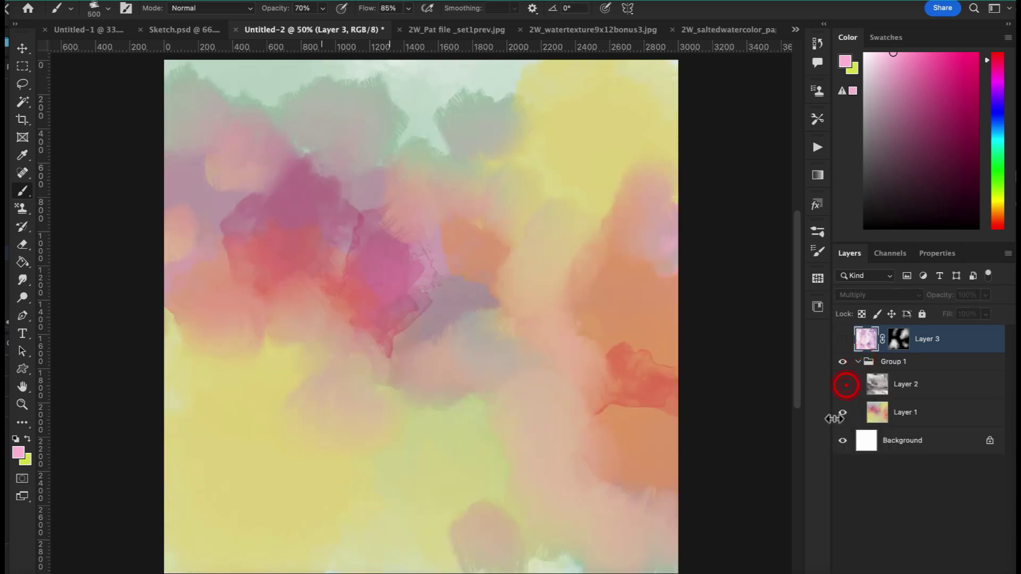
click(884, 33)
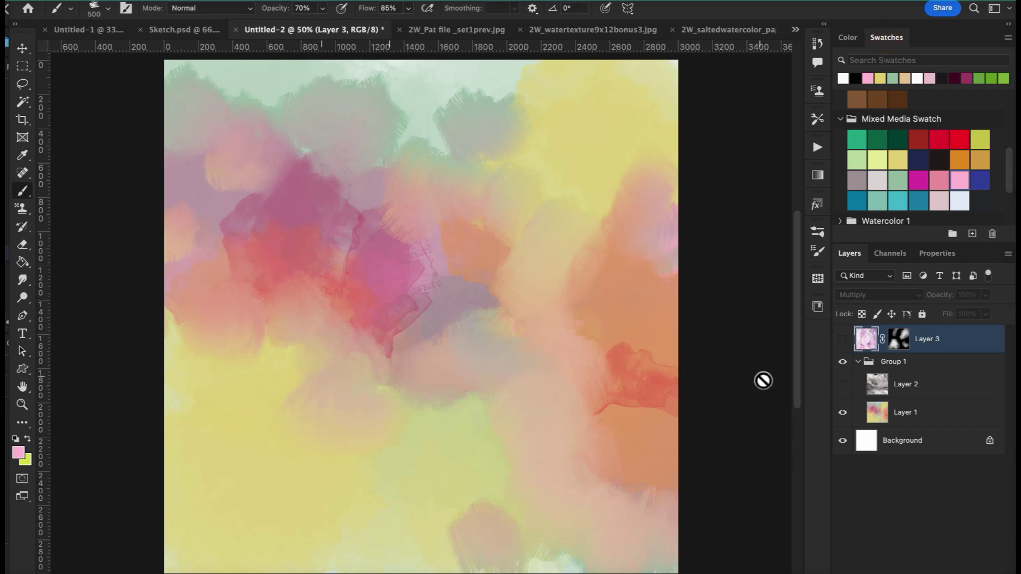
click(842, 384)
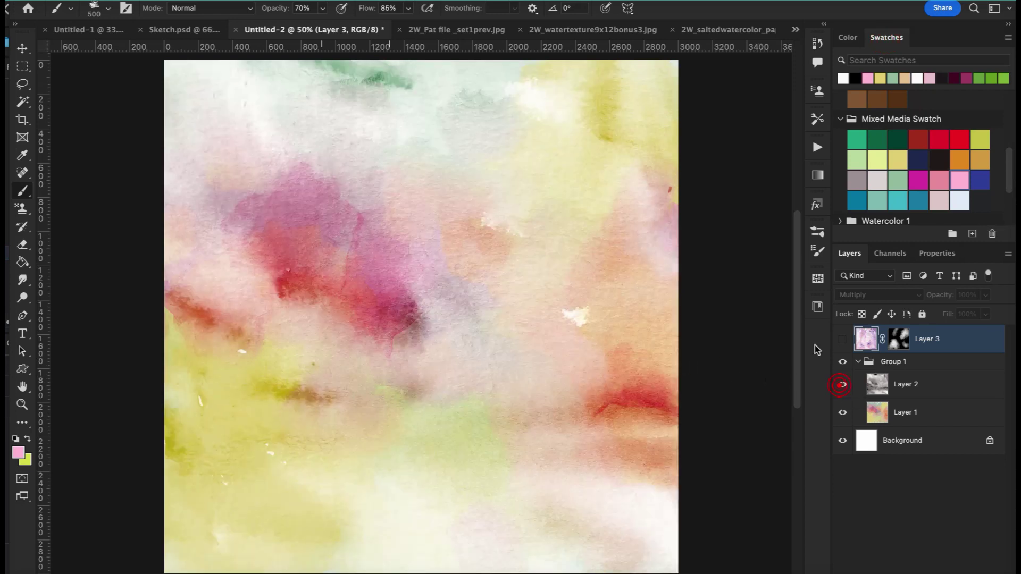
click(843, 341)
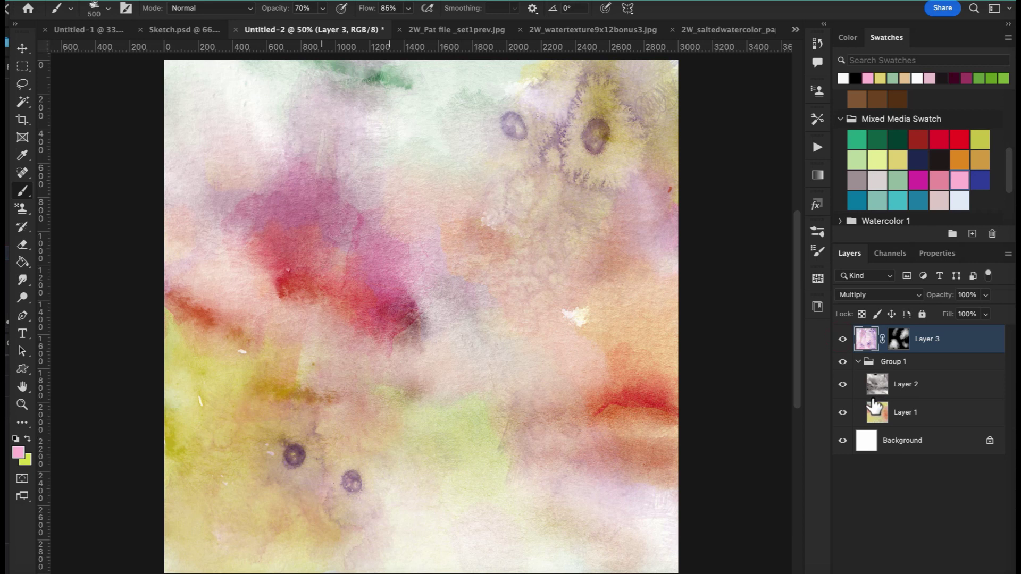